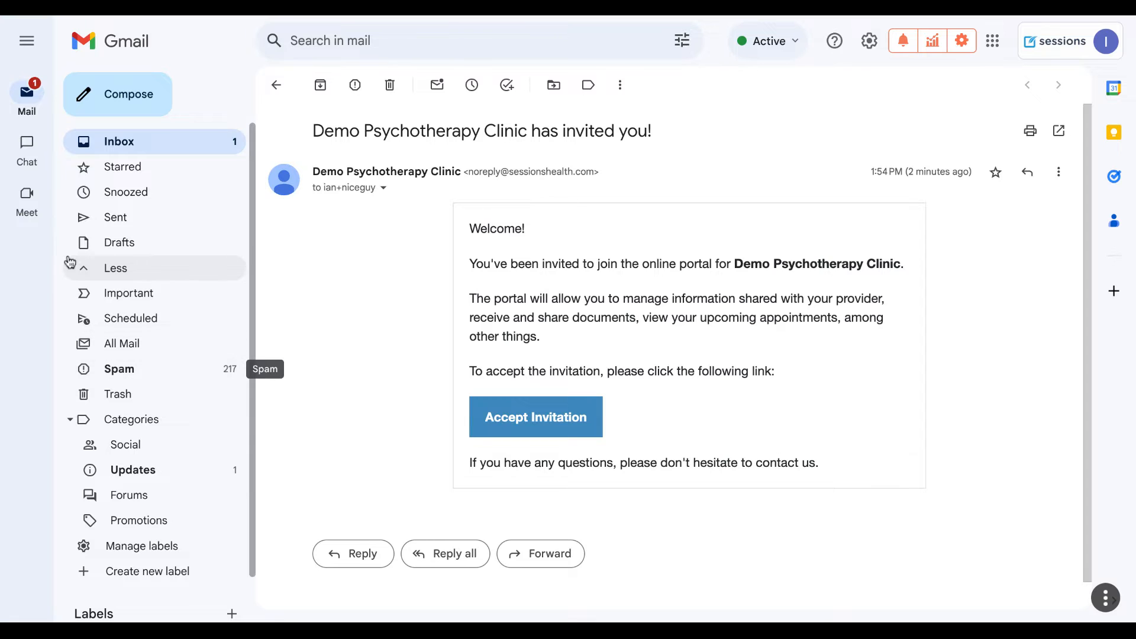
Step: Open the 'Demo Psychotherapy Clinic has invited you!' email and accept its portal invitation
click(83, 268)
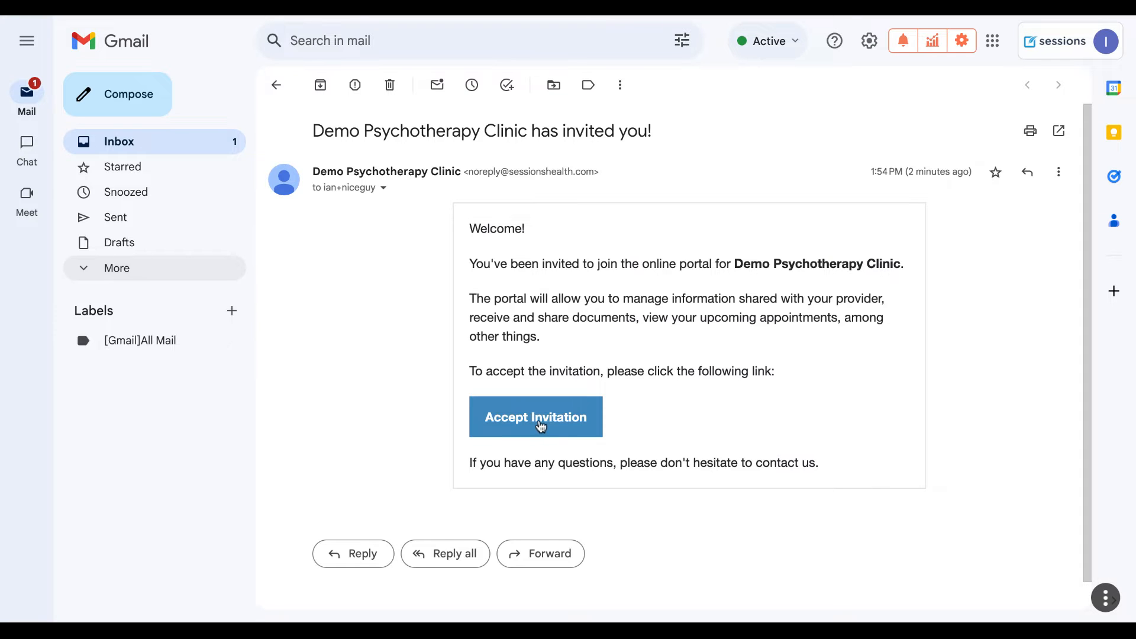
click(539, 422)
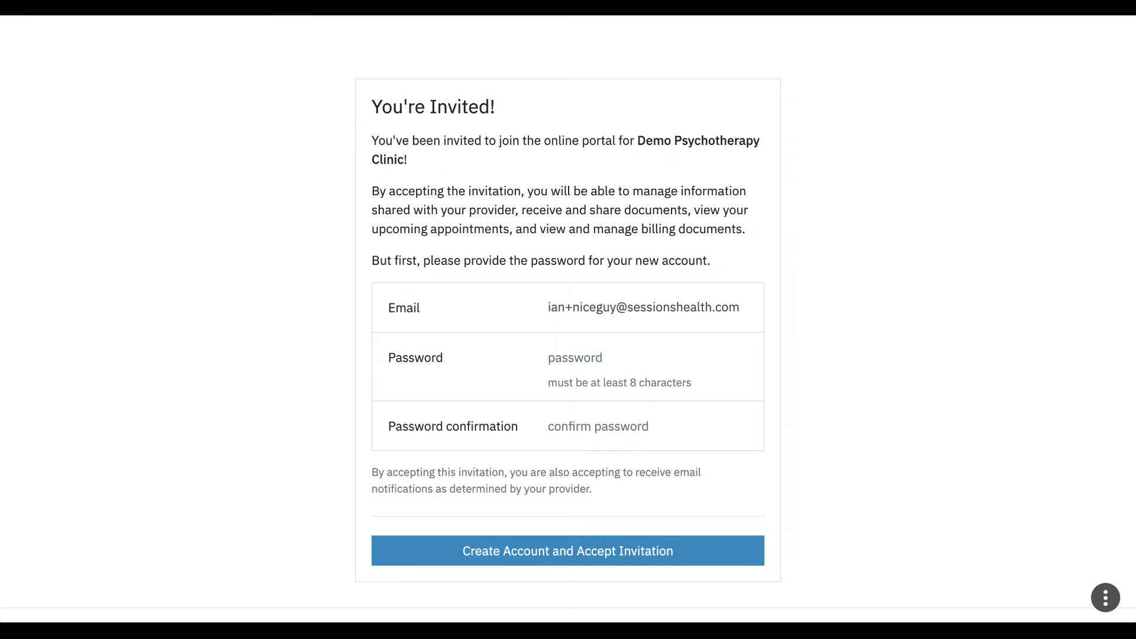
Step: Enter and confirm a new account password, then create the account and accept the invitation
click(601, 359)
text(•••••••••)
key(Tab)
text(•••••••••)
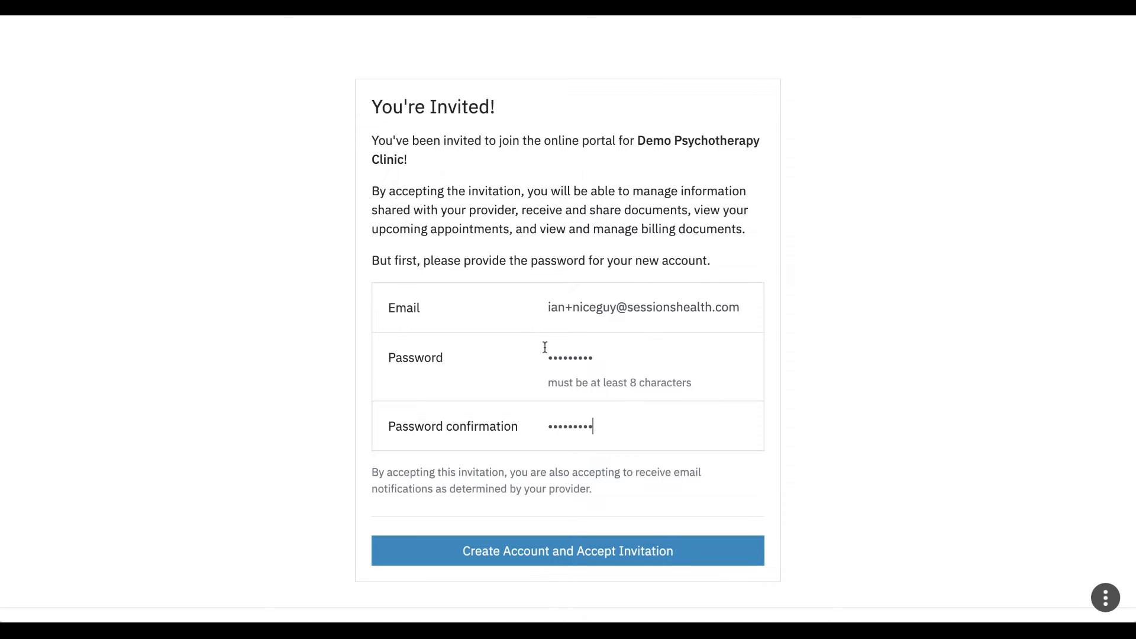
click(613, 557)
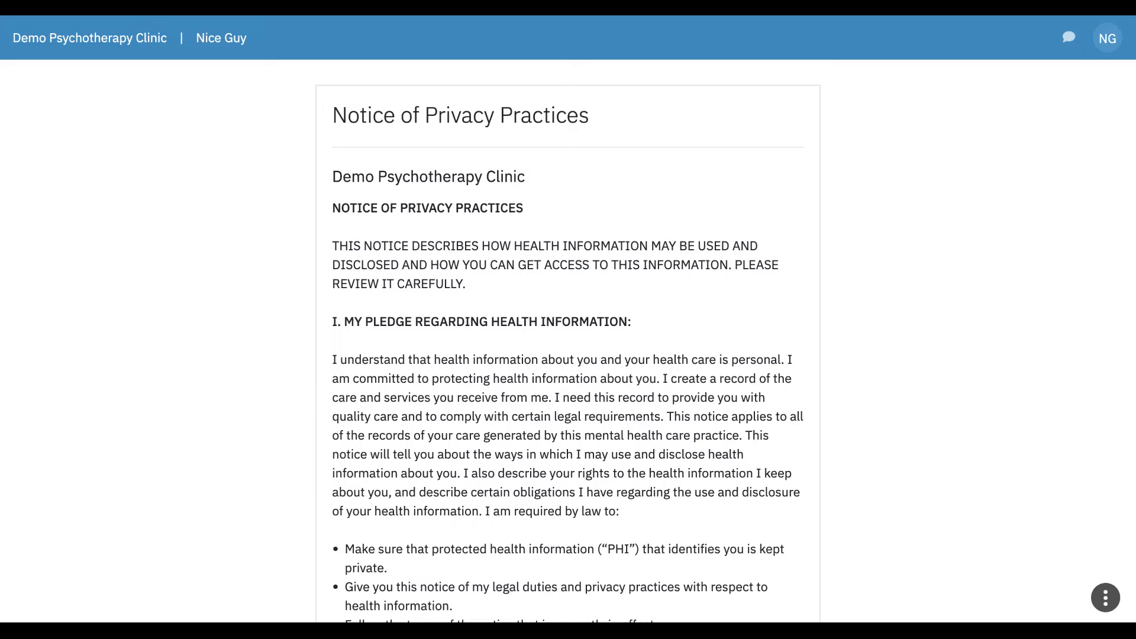
Step: Accept the Notice of Privacy Practices, sign it with the client's name, and continue
scroll(568, 341, down, 7)
scroll(568, 341, down, 9)
scroll(568, 341, down, 13)
scroll(568, 341, down, 13)
scroll(444, 344, down, 11)
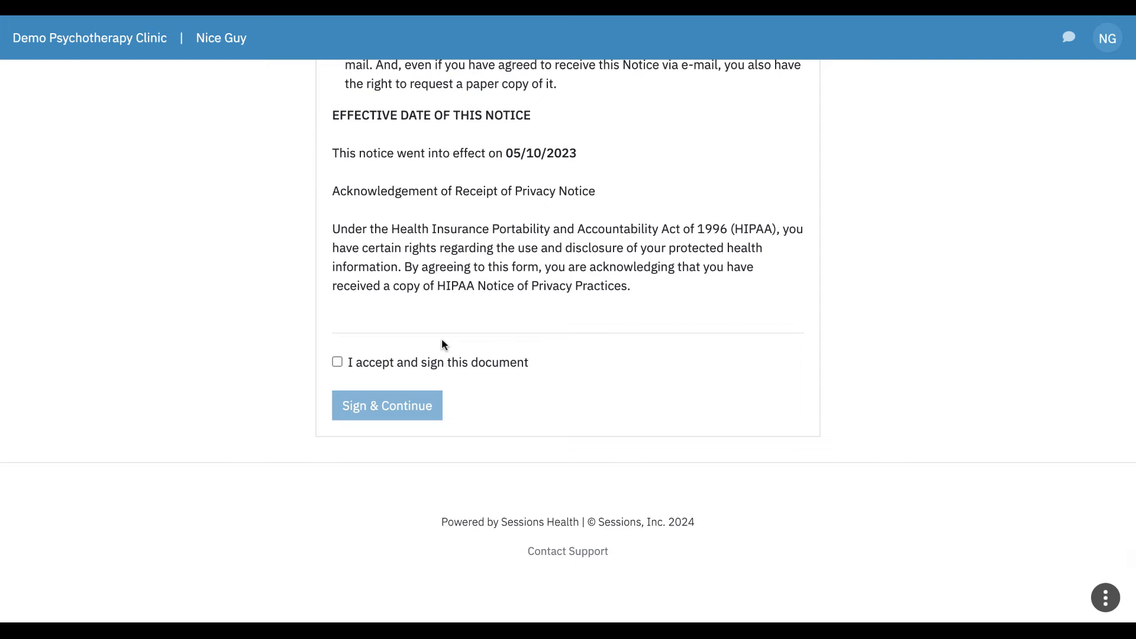
click(337, 363)
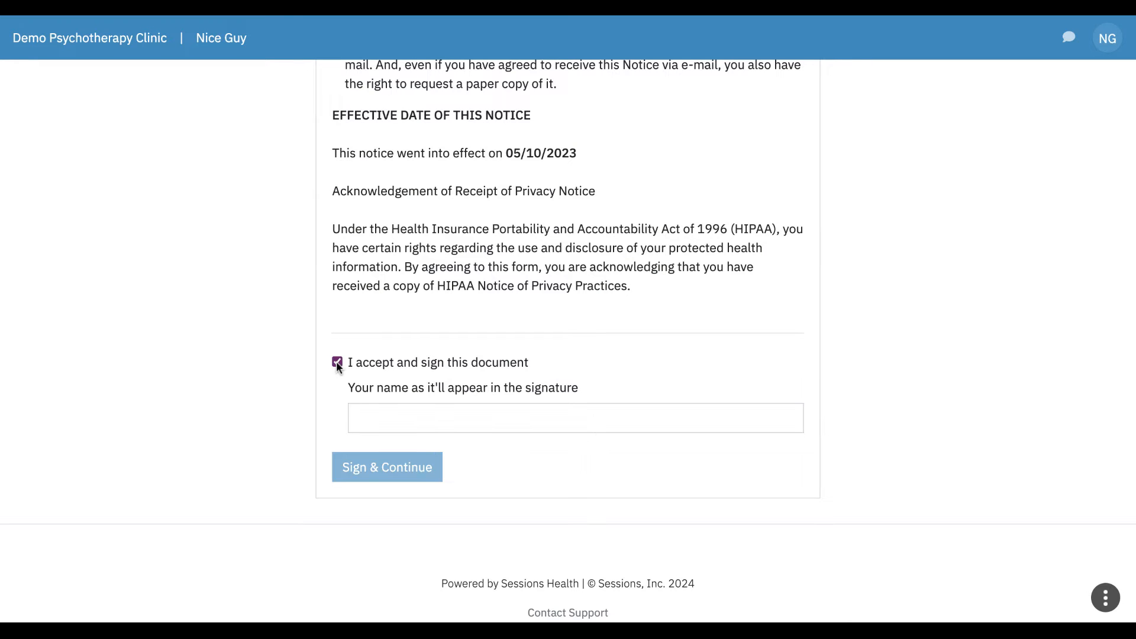
click(438, 421)
text(Nice Guy)
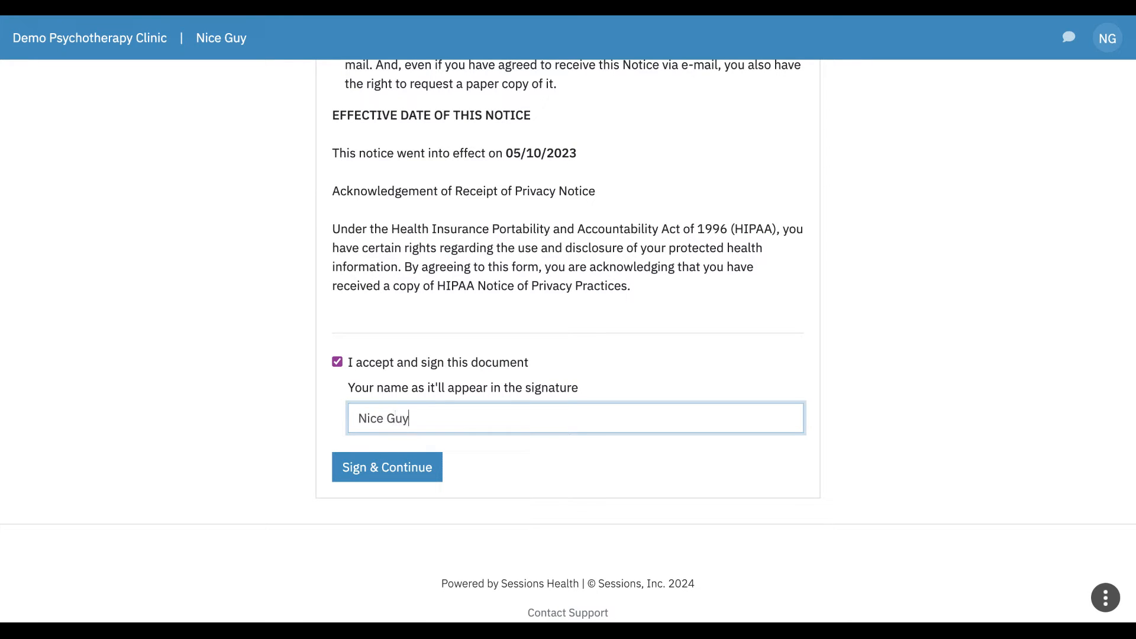
click(397, 471)
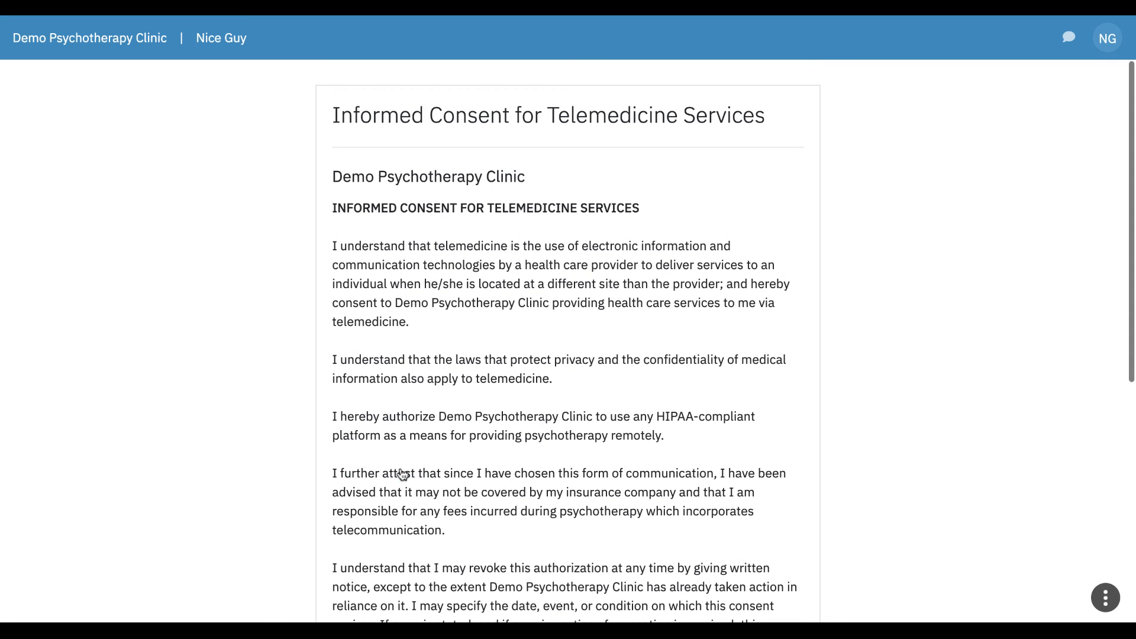
Step: Tick 'I accept and sign this document' on the telemedicine consent and Sign & Continue
scroll(605, 378, down, 3)
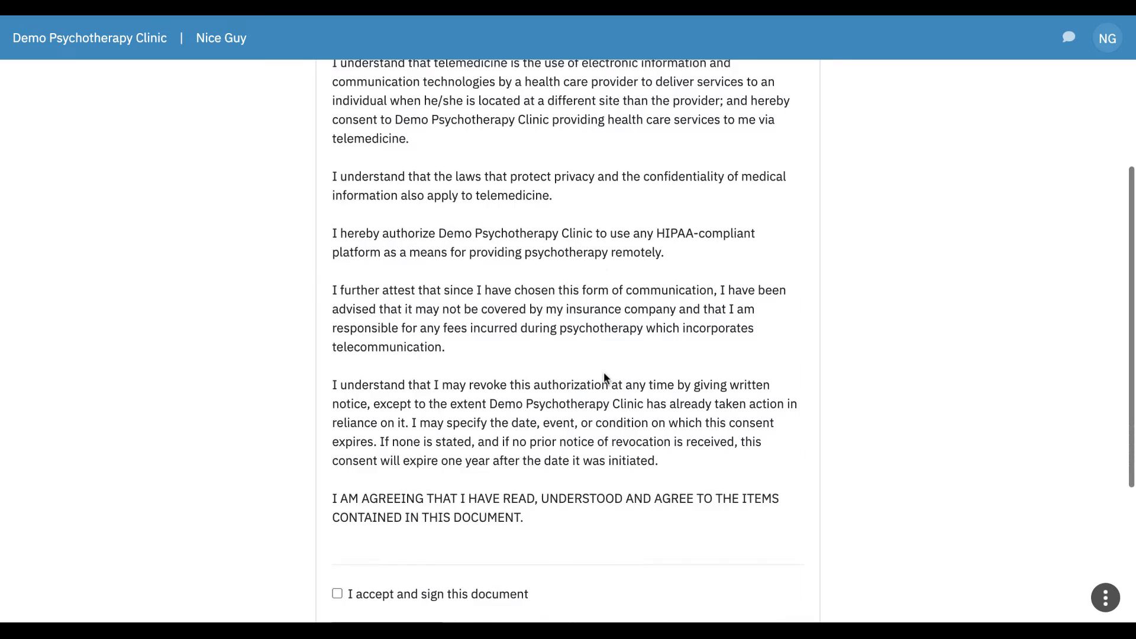
scroll(605, 379, down, 4)
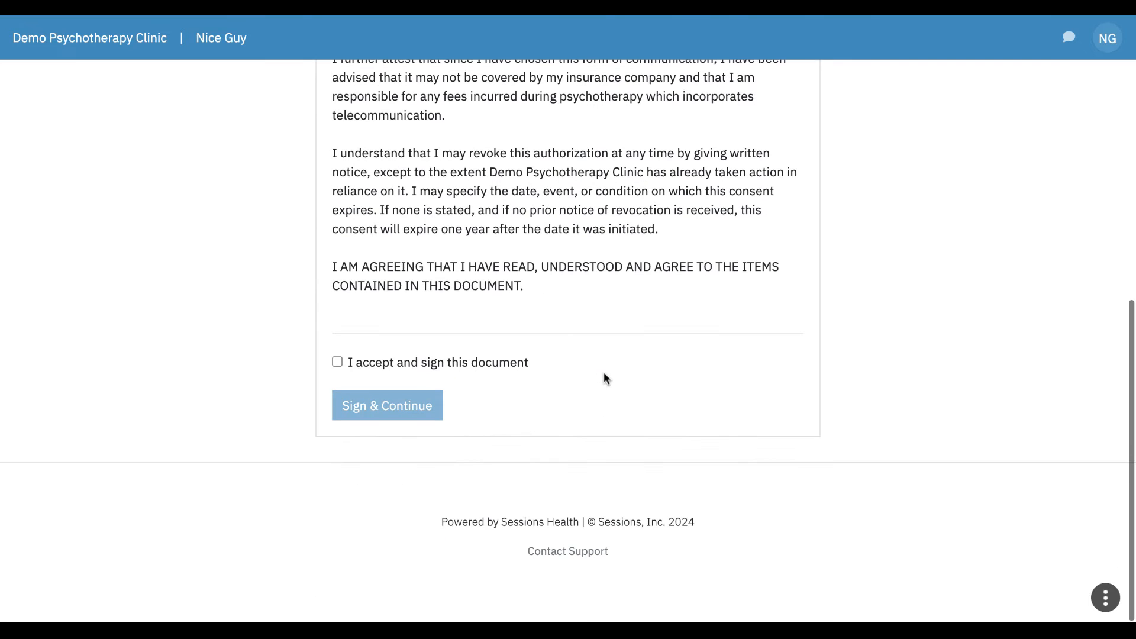
click(338, 363)
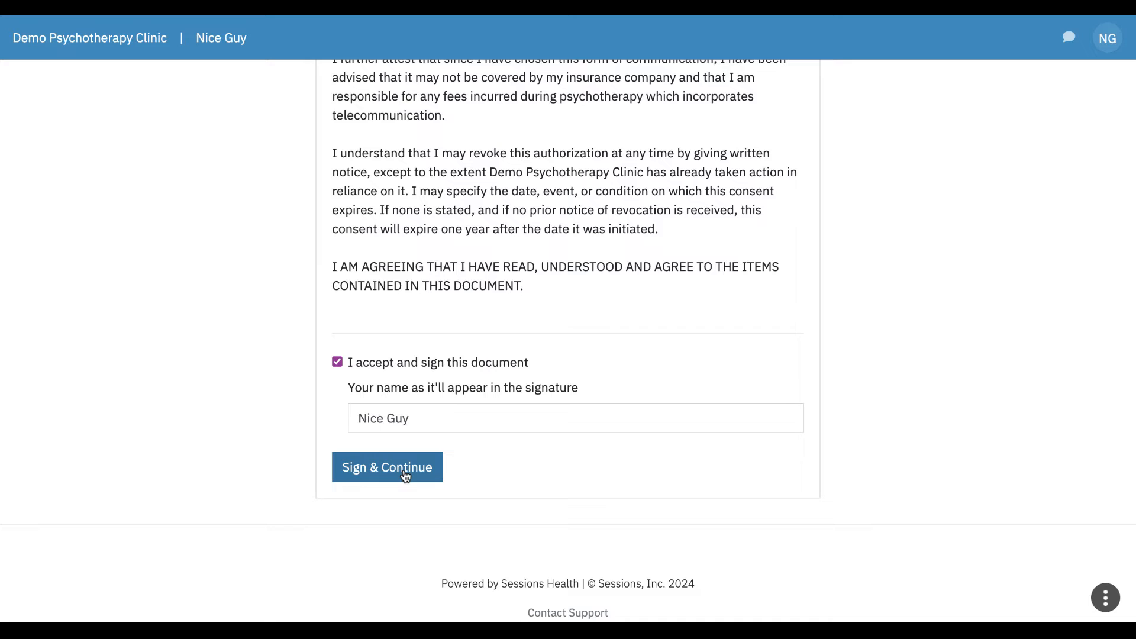
click(387, 467)
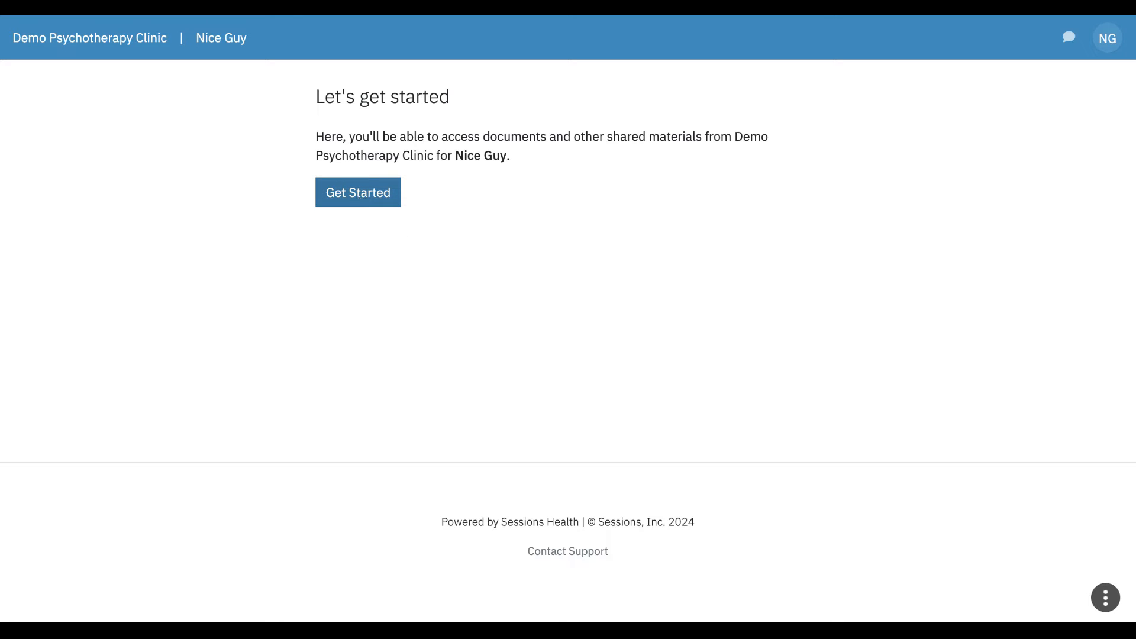
Step: Start profile setup and add a separate legal first and last name on the Name step
click(358, 192)
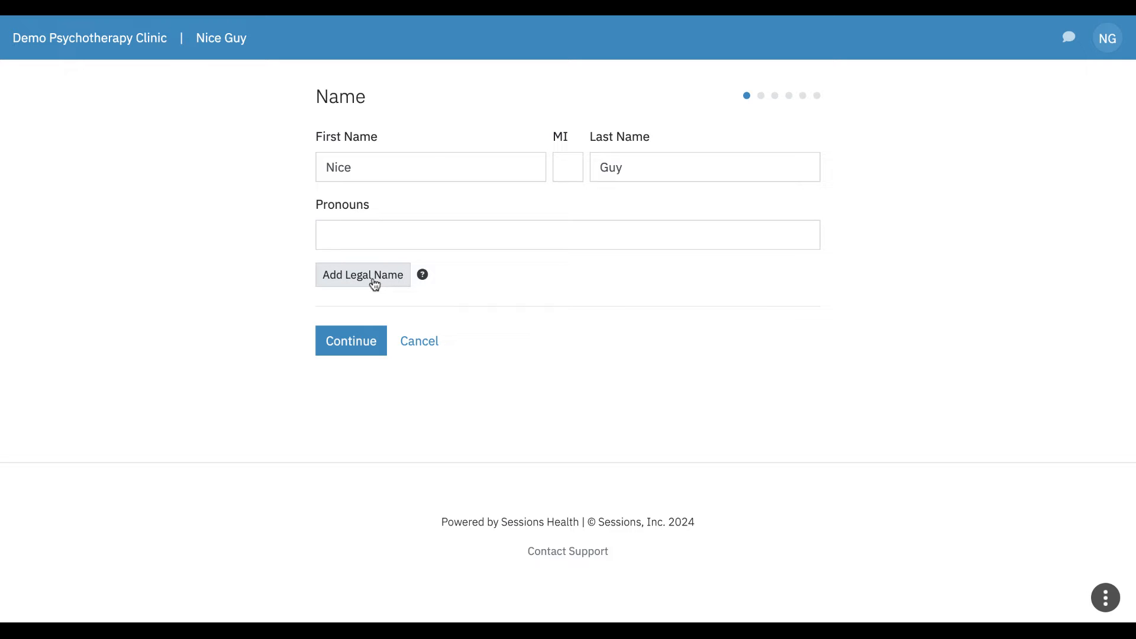
click(370, 282)
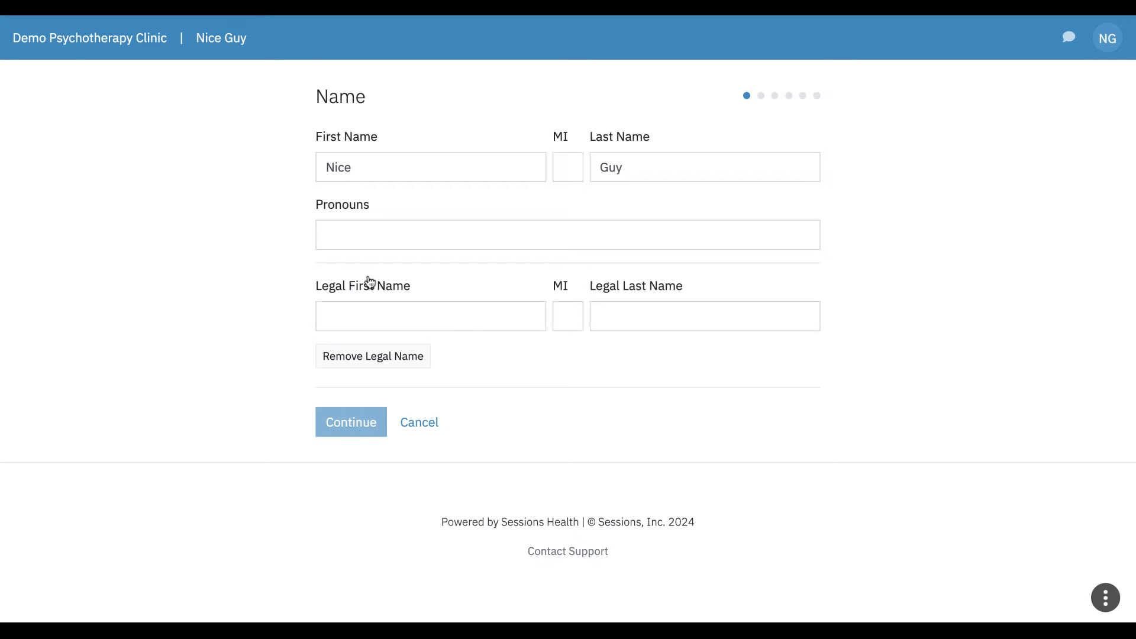
click(355, 317)
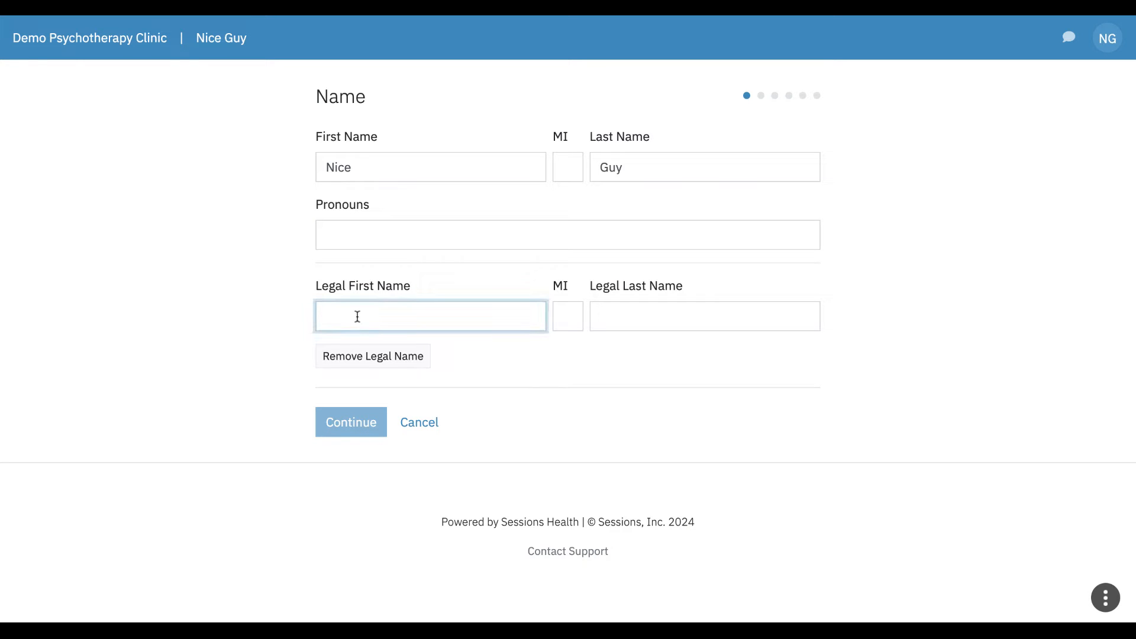
text(Legal)
key(Tab)
key(Tab)
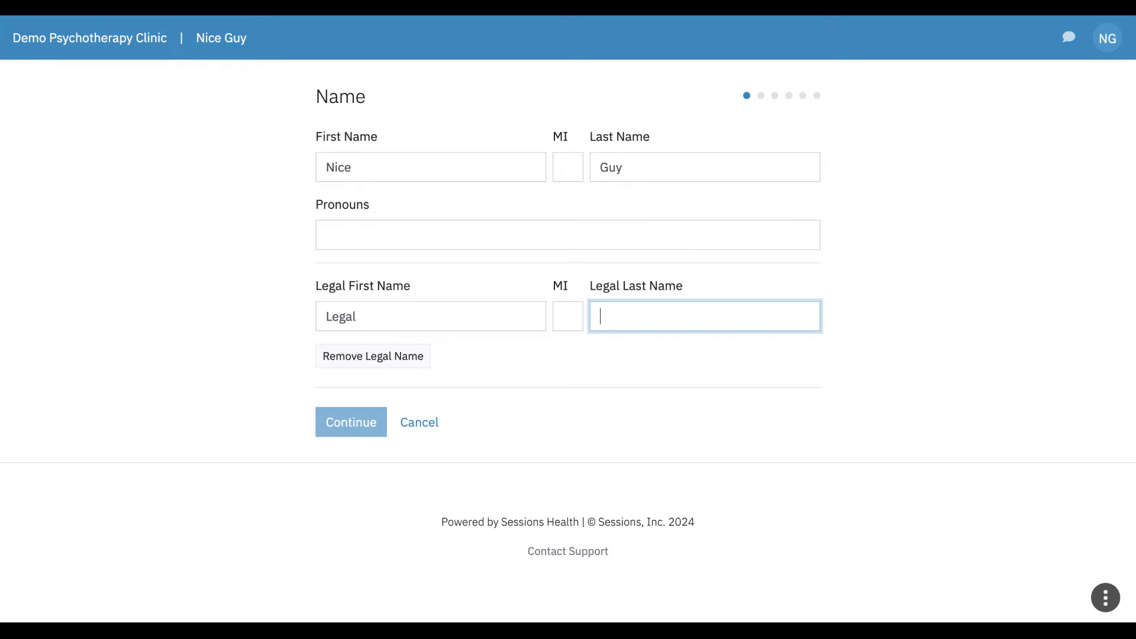
text(Person)
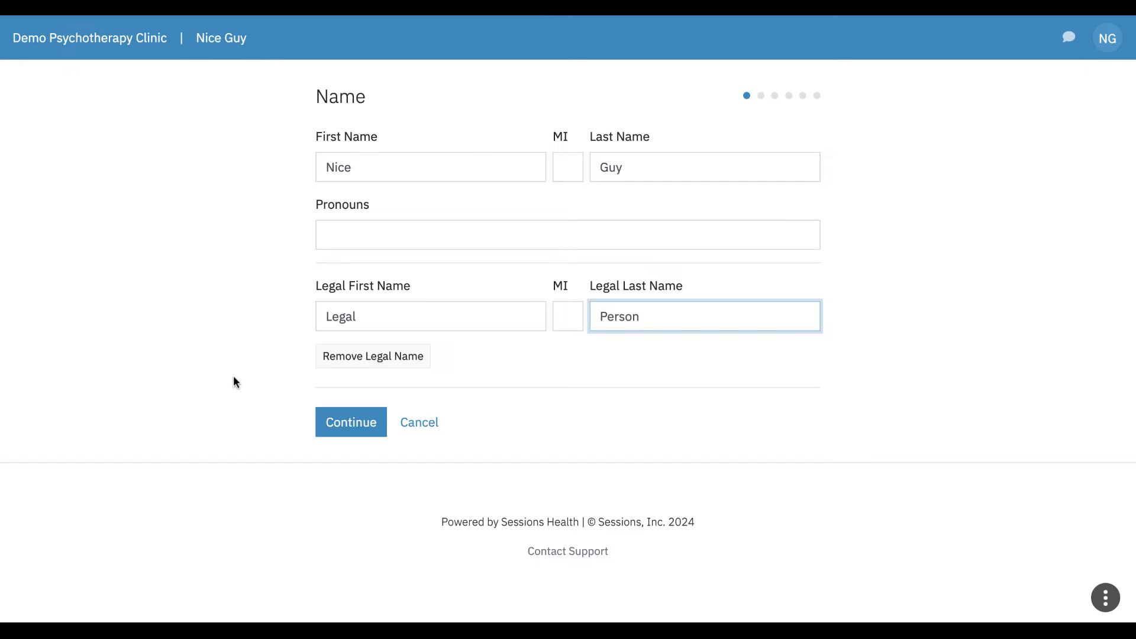
click(355, 430)
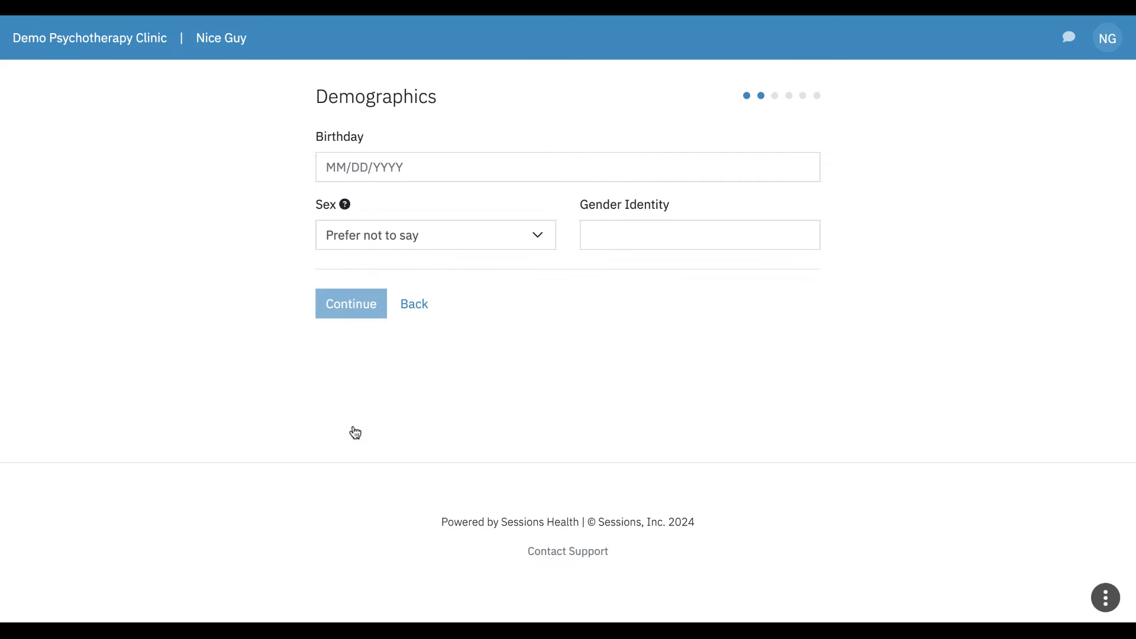
Step: Set the birthday to 01/01/2000 and sex to Male, then save demographics
click(325, 167)
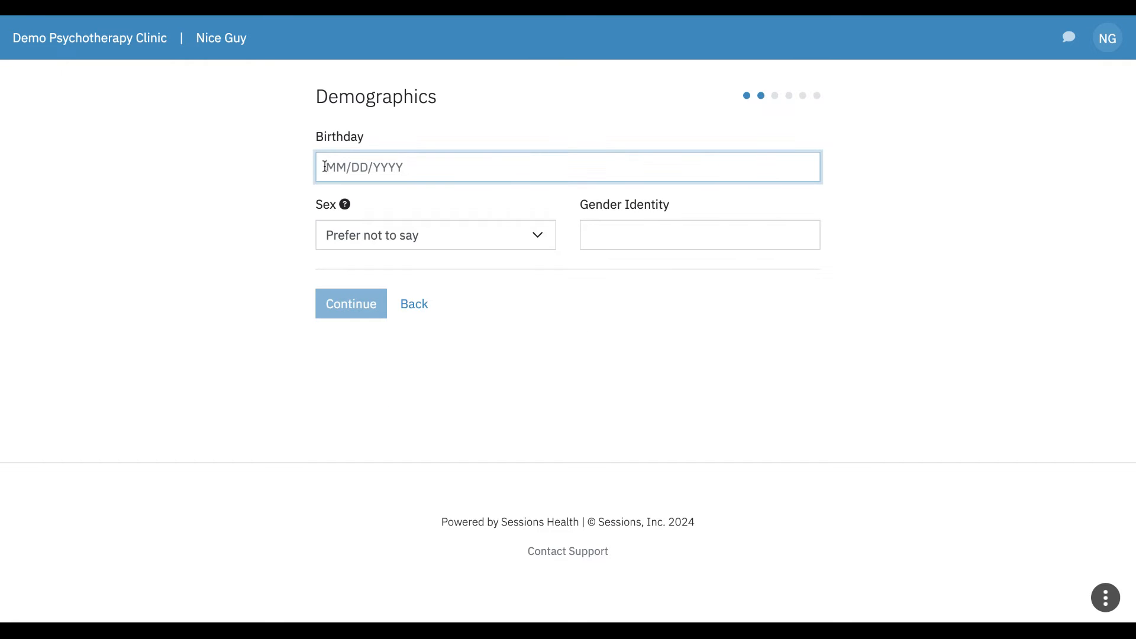
text(01/01/2000)
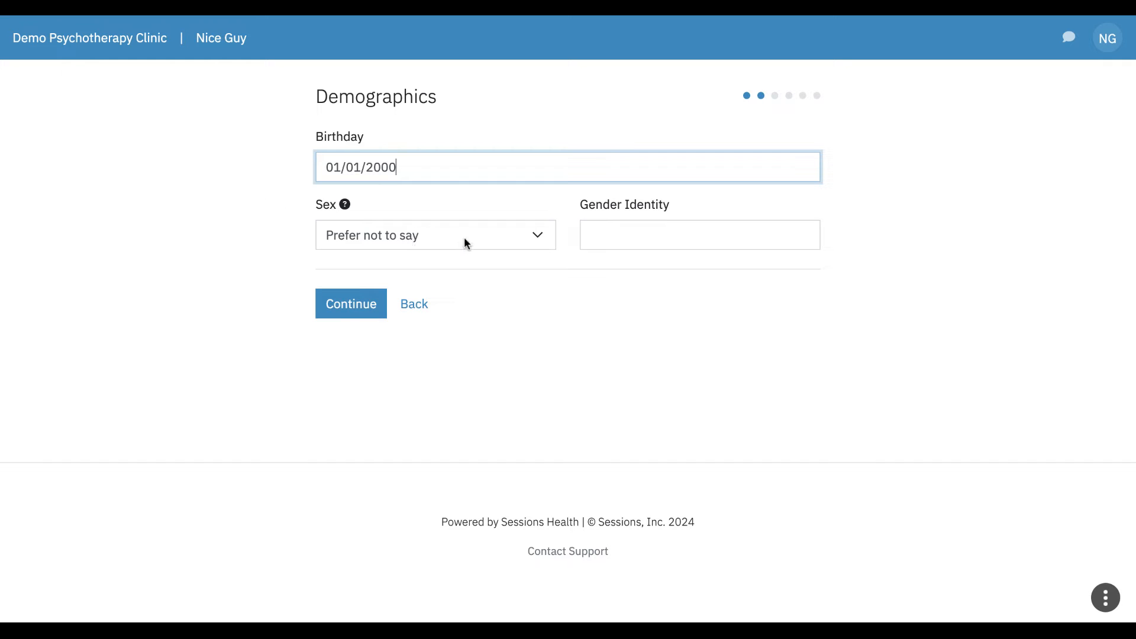
click(514, 242)
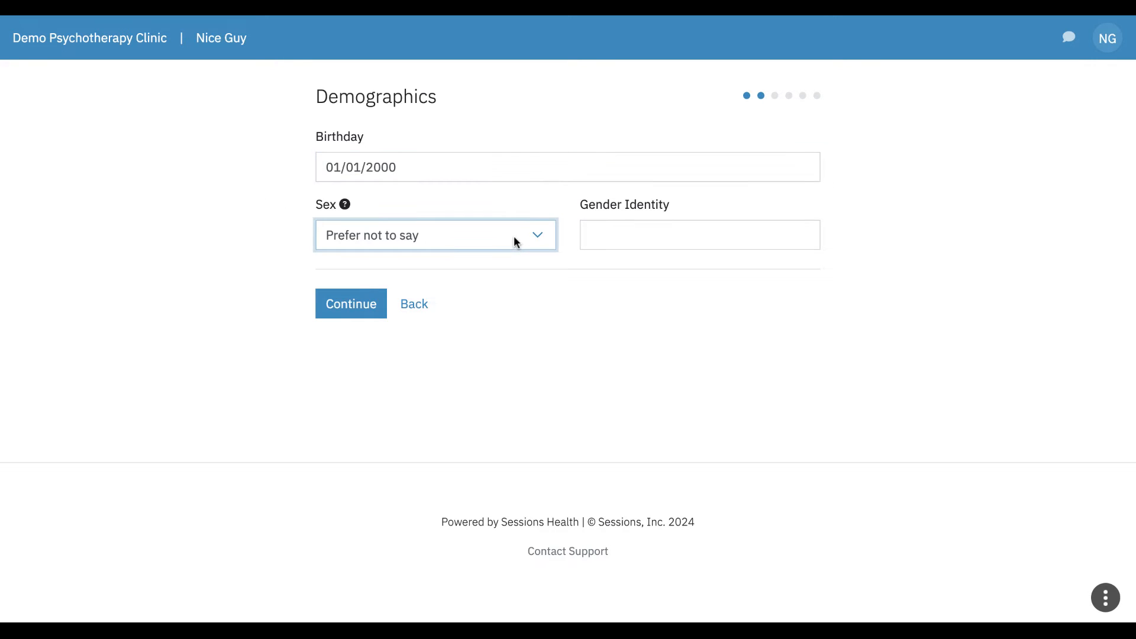
click(514, 242)
click(640, 232)
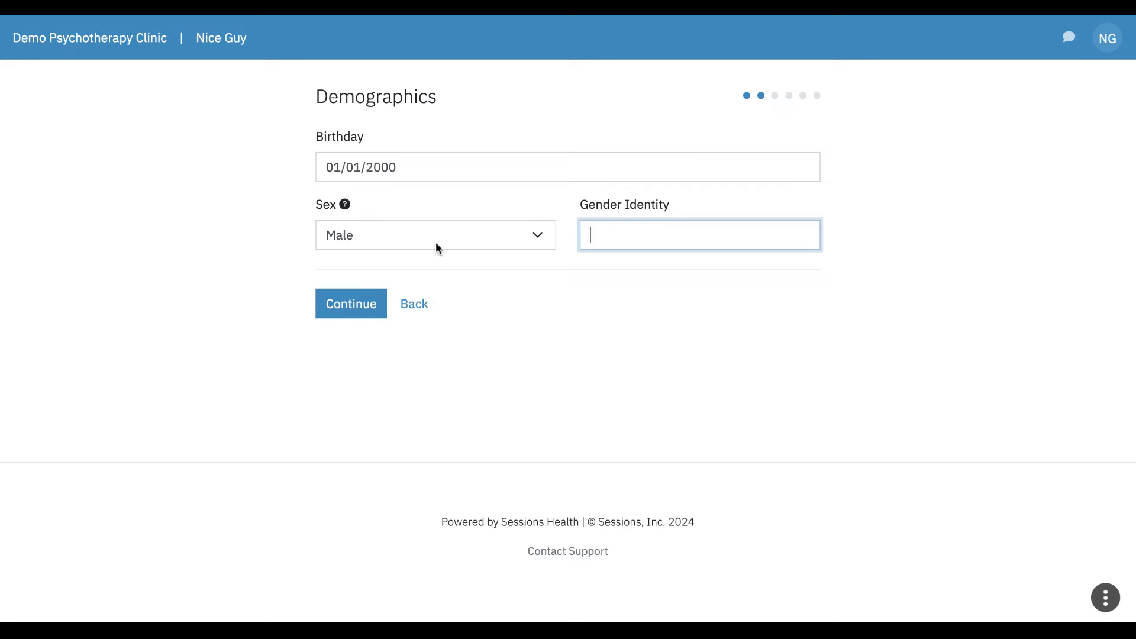
click(360, 312)
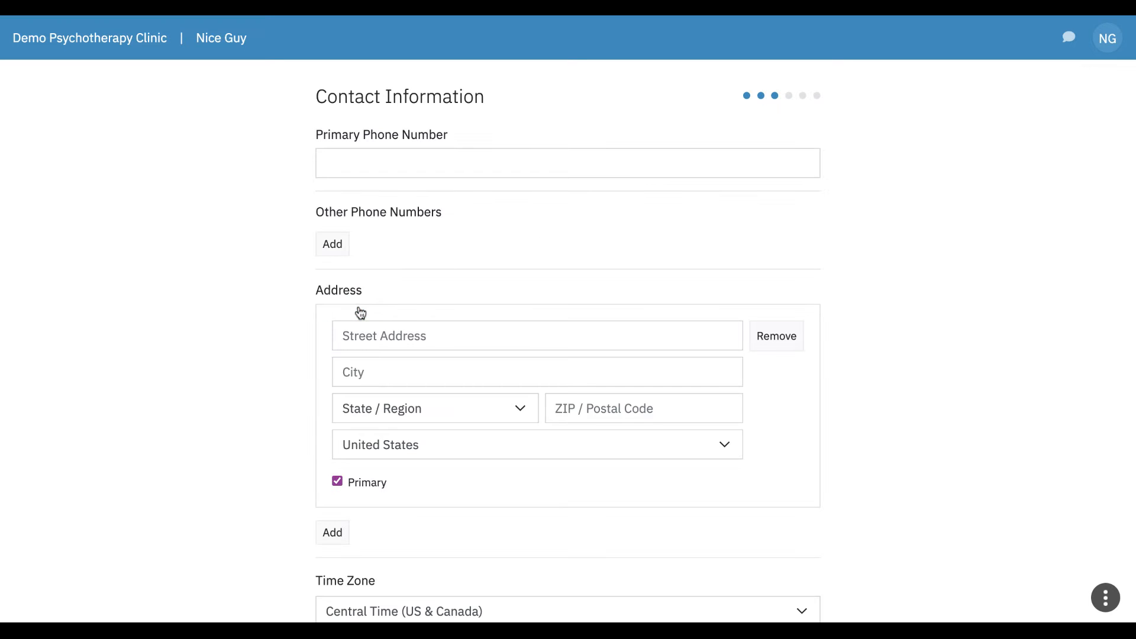
Step: Autofill the saved phone and address details with Central Time zone and continue
click(356, 165)
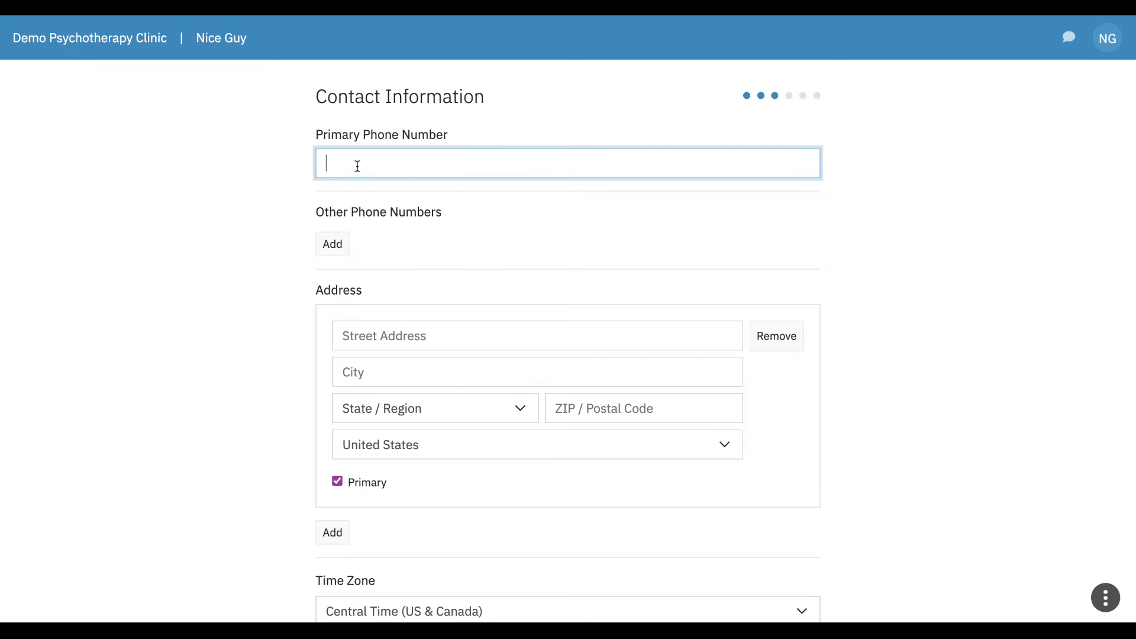
click(447, 184)
scroll(199, 315, down, 2)
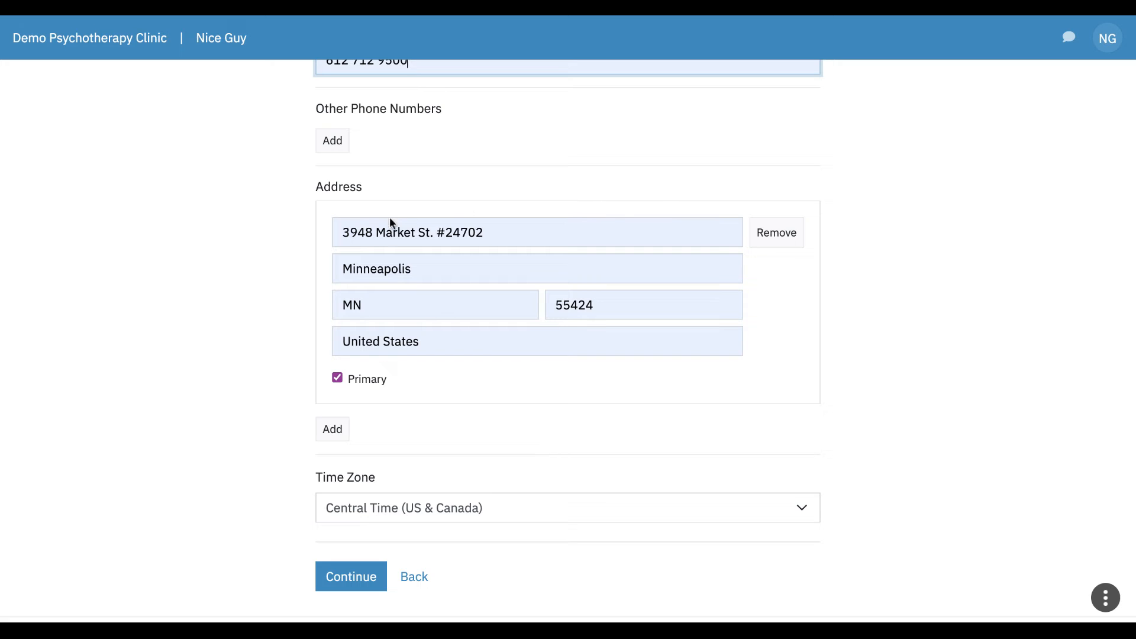
scroll(216, 379, down, 2)
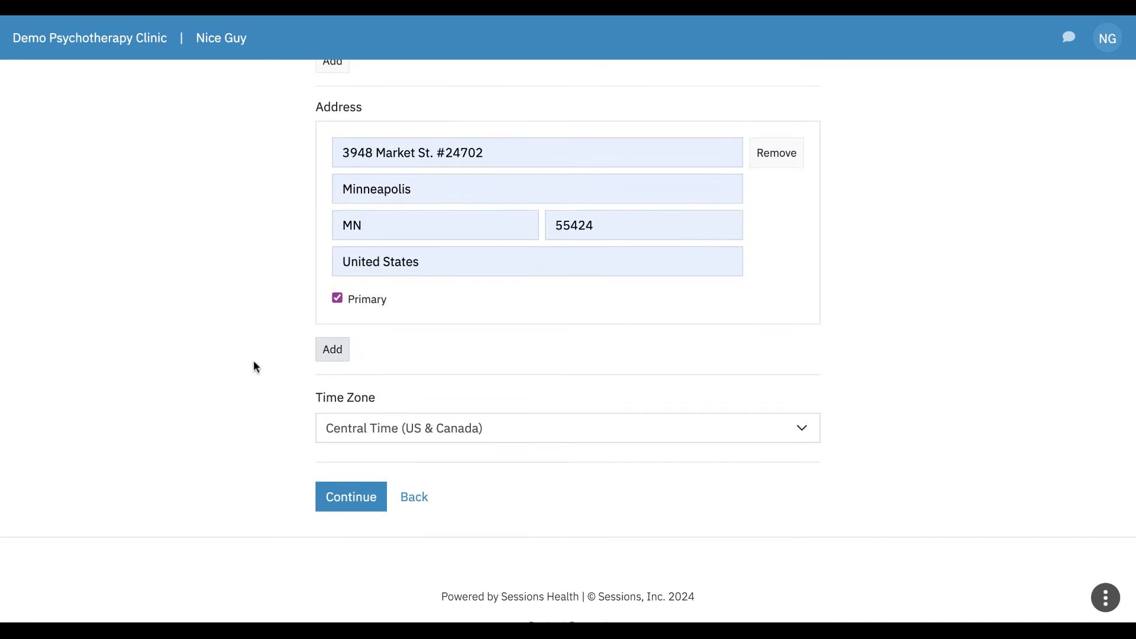
scroll(210, 408, down, 1)
scroll(210, 408, down, 1)
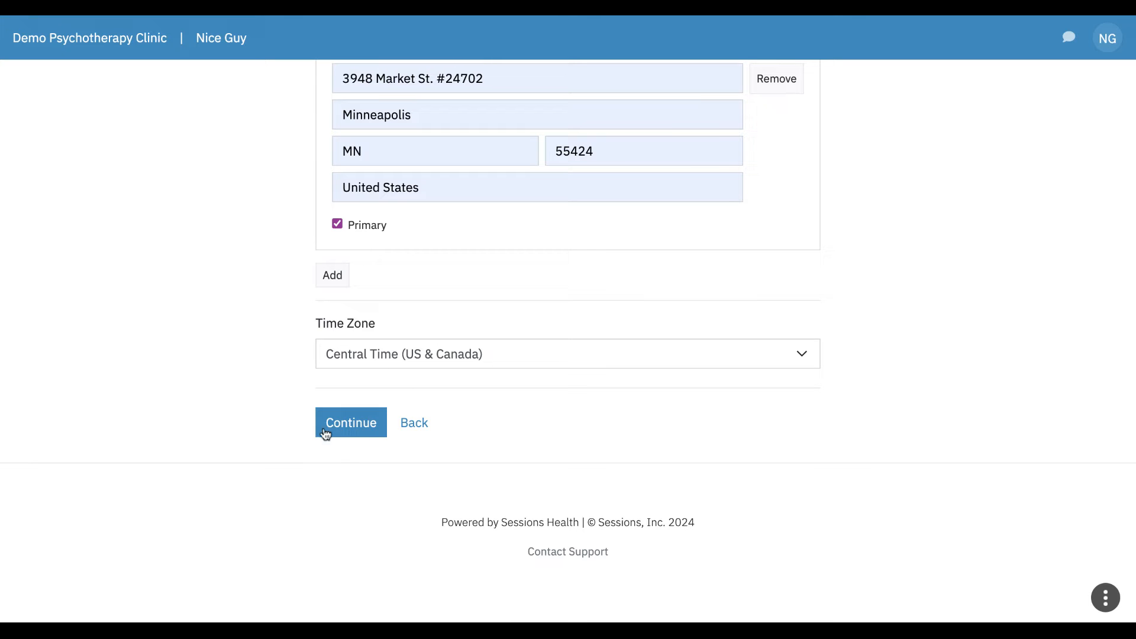
click(359, 436)
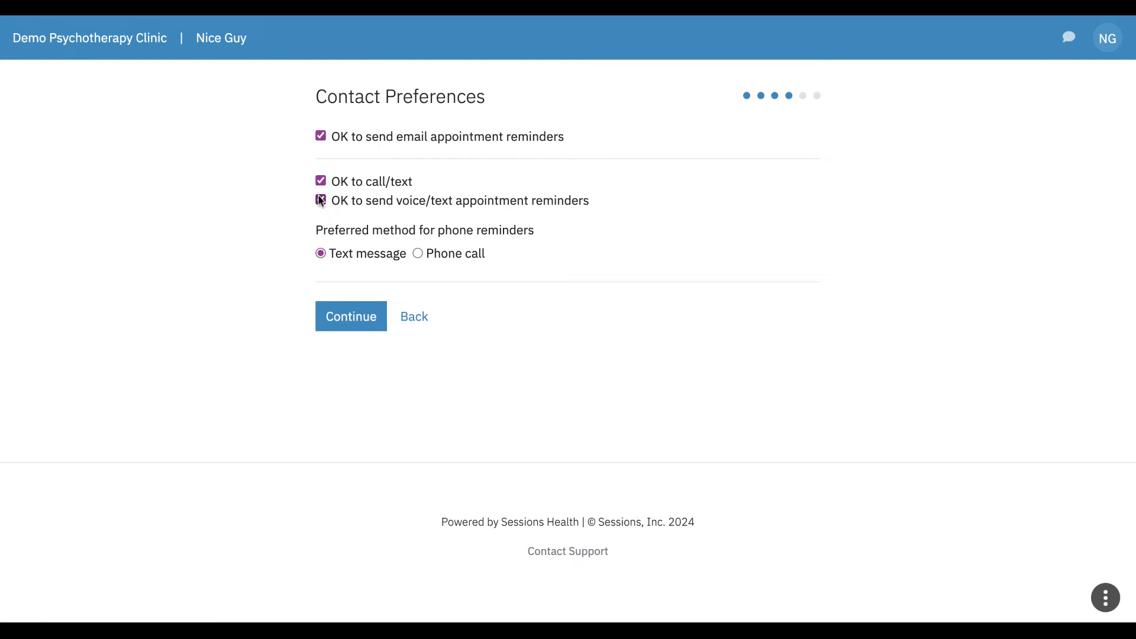
Step: Accept the contact preferences and start a new primary policy with payer BCBS and the member ID
click(349, 325)
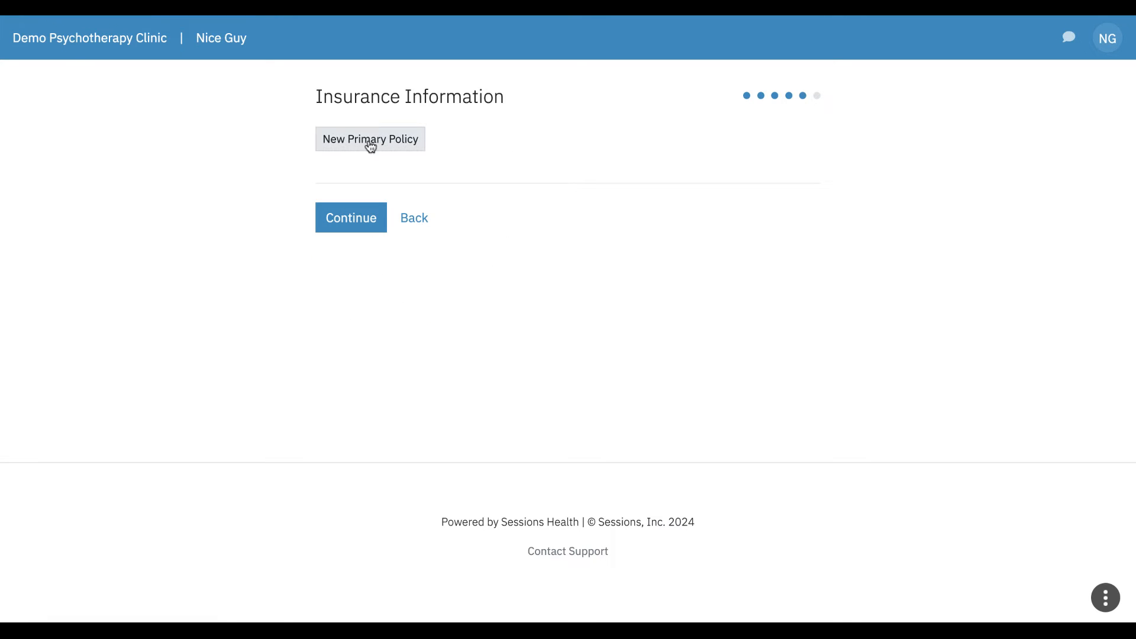
click(376, 146)
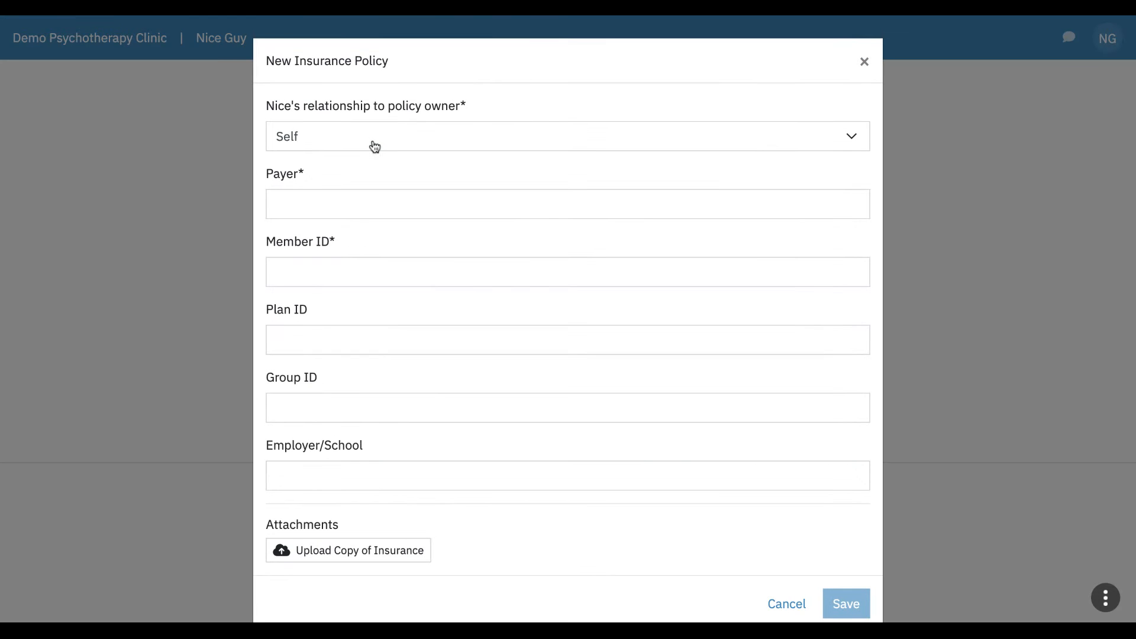
click(324, 207)
text(BCBS)
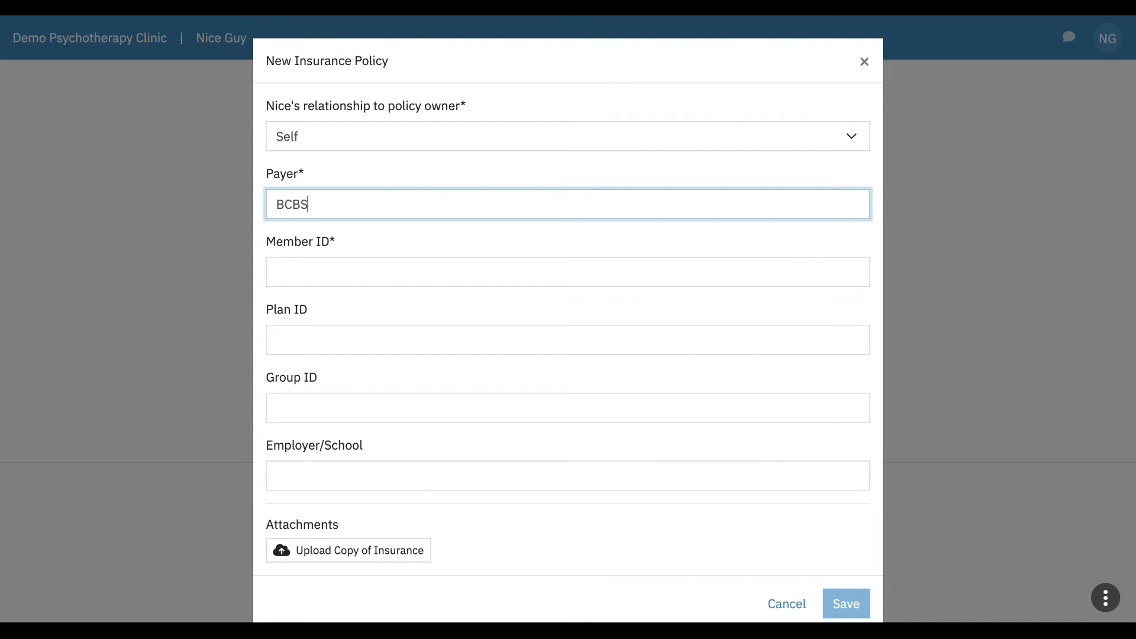
key(Tab)
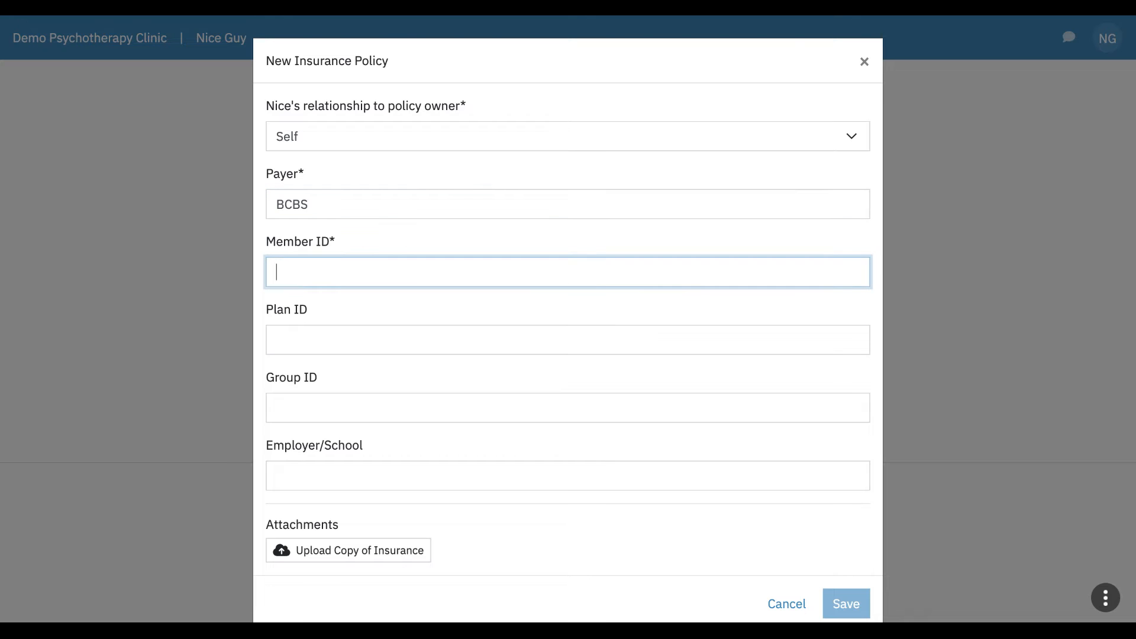
text(123456)
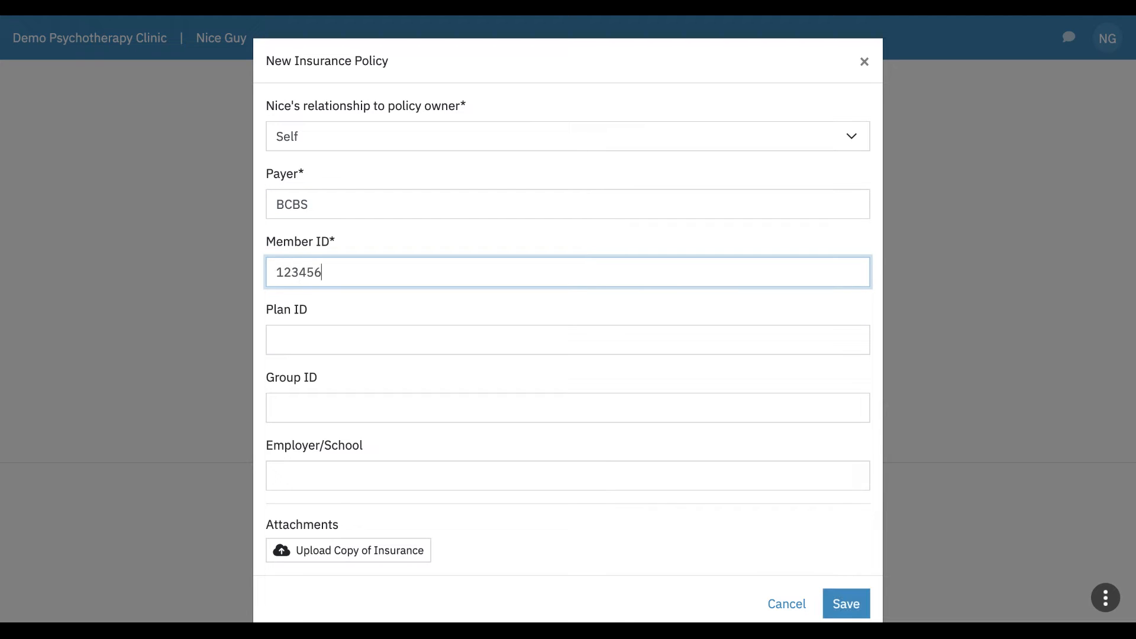
Step: Skip the insurance card upload and save the primary BCBS policy
scroll(312, 290, down, 1)
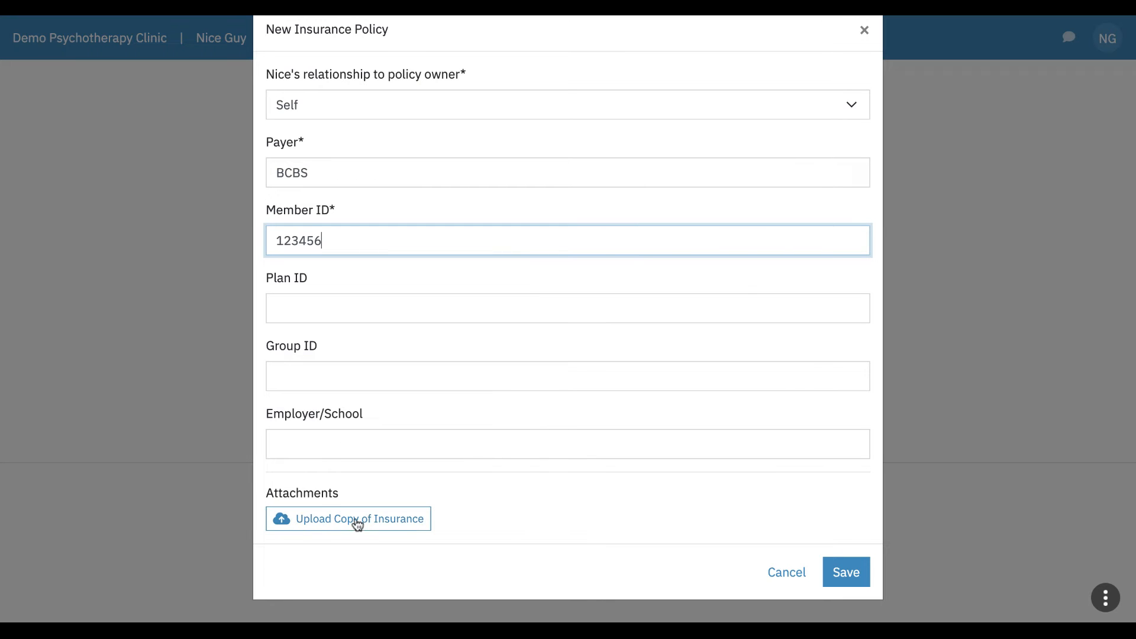
click(353, 524)
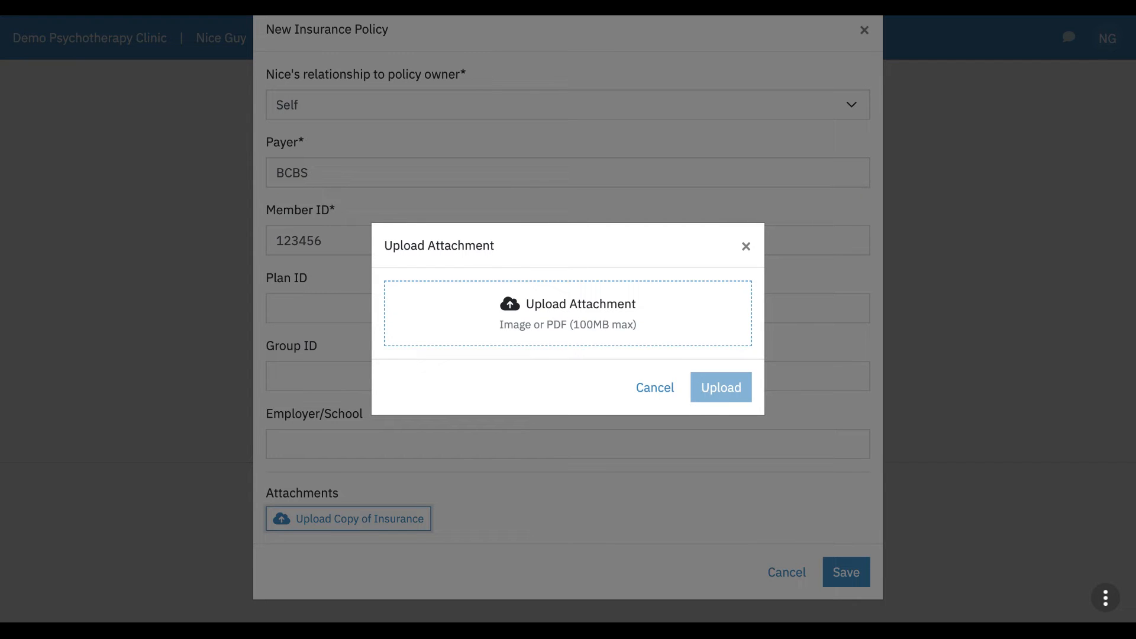
click(661, 391)
click(847, 577)
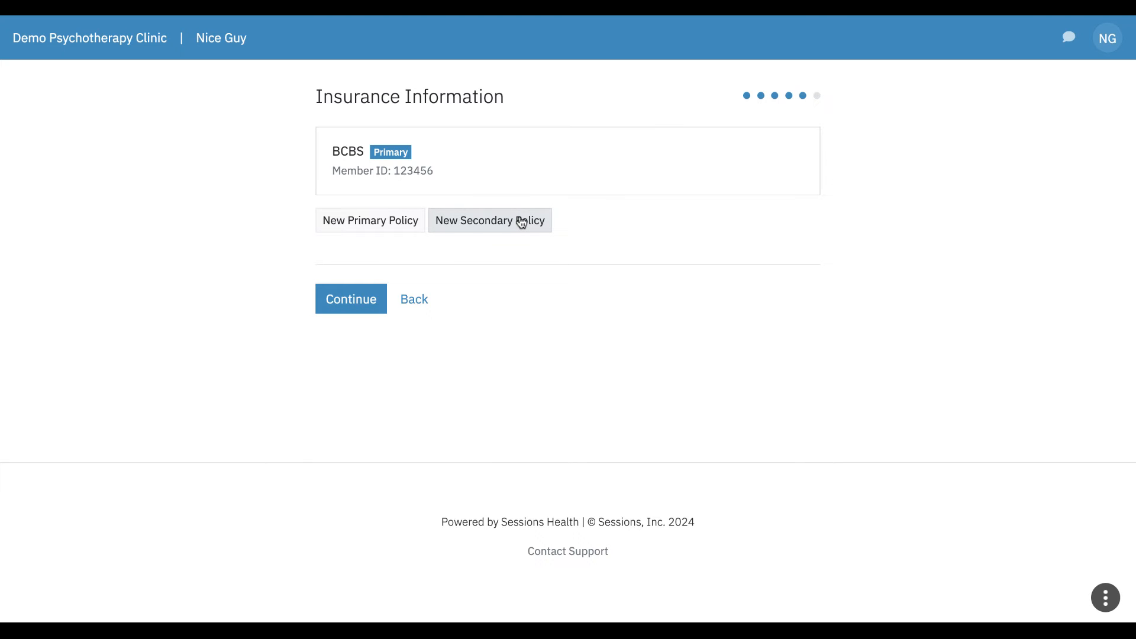
Step: Continue from Insurance Information to the Credit Card Authorization step
click(354, 300)
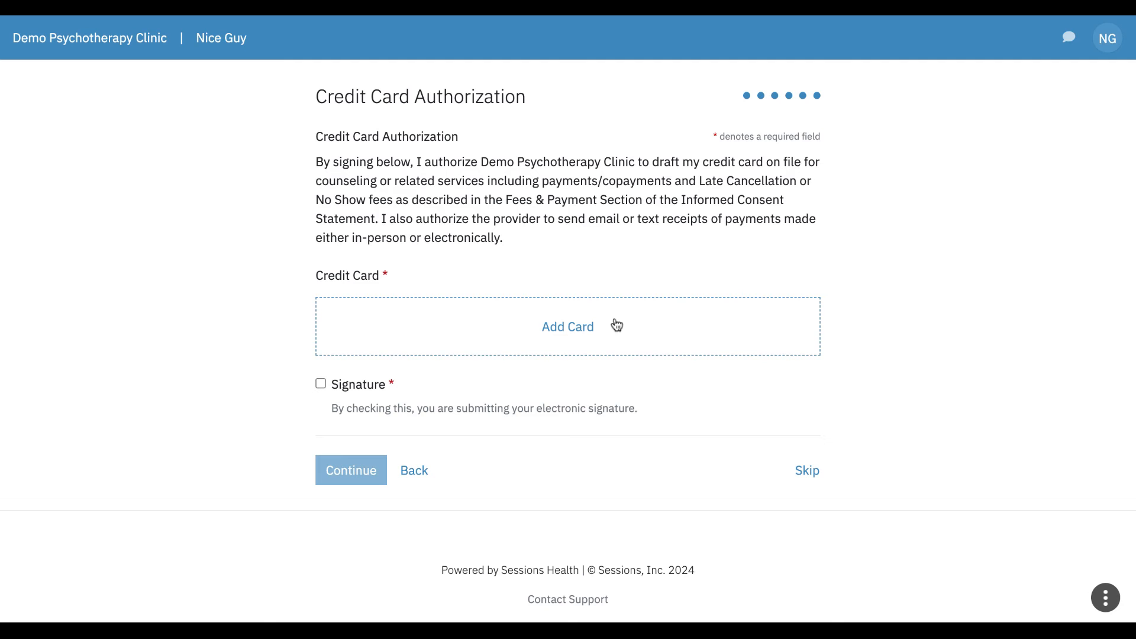
Step: Add and save a Visa card with its number, expiration, CVC and ZIP 12345
click(583, 340)
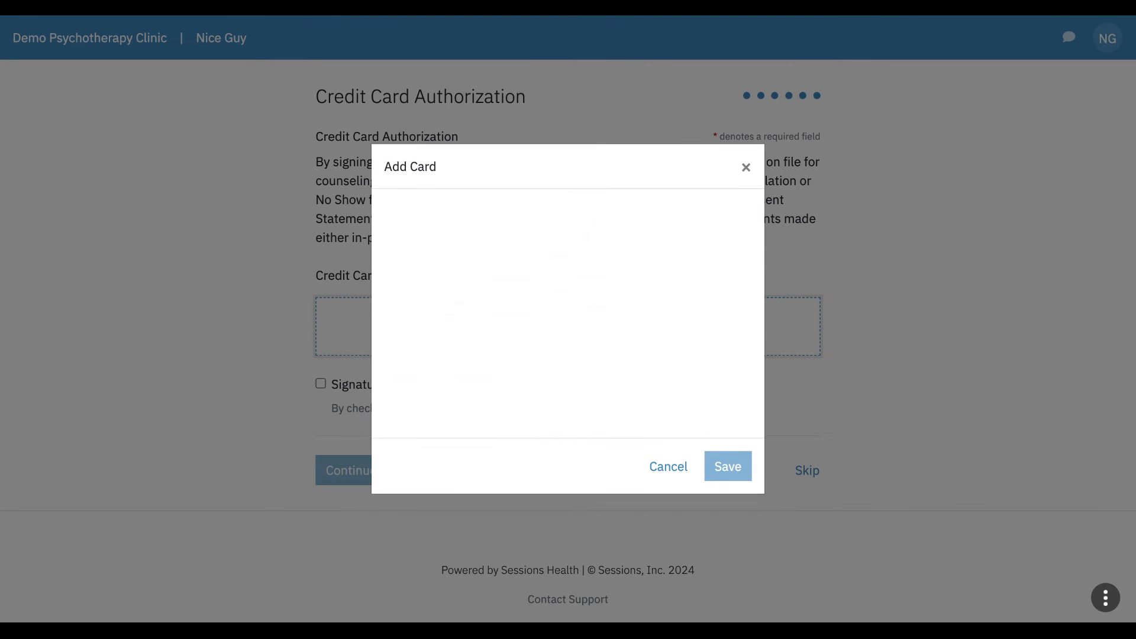
click(438, 255)
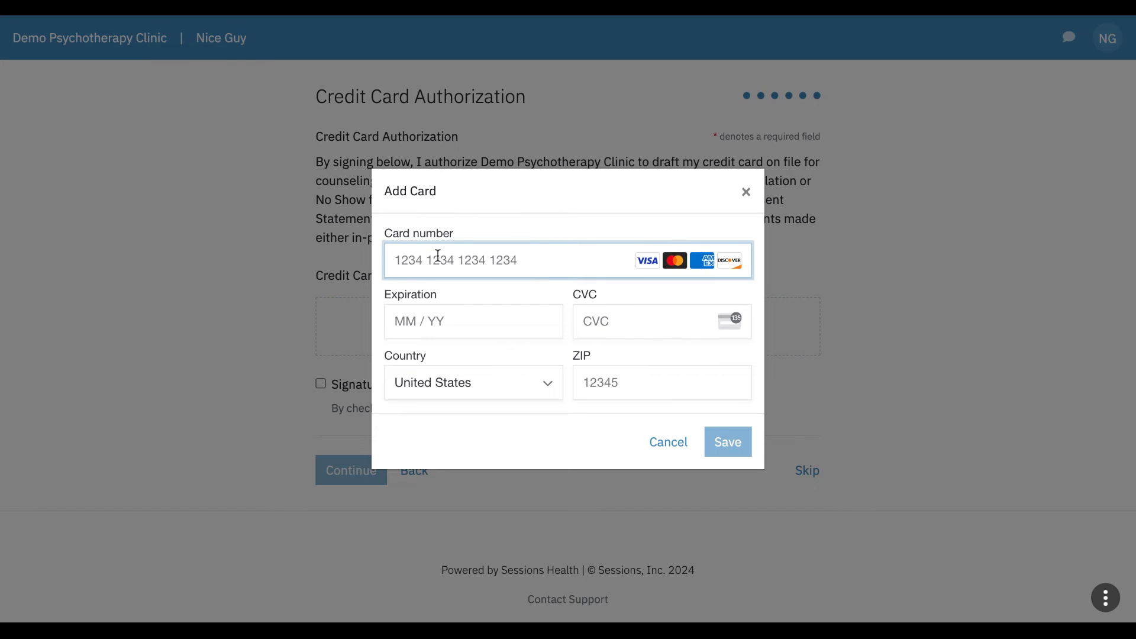
text(4242 4242 4242 4242)
click(413, 327)
text(042)
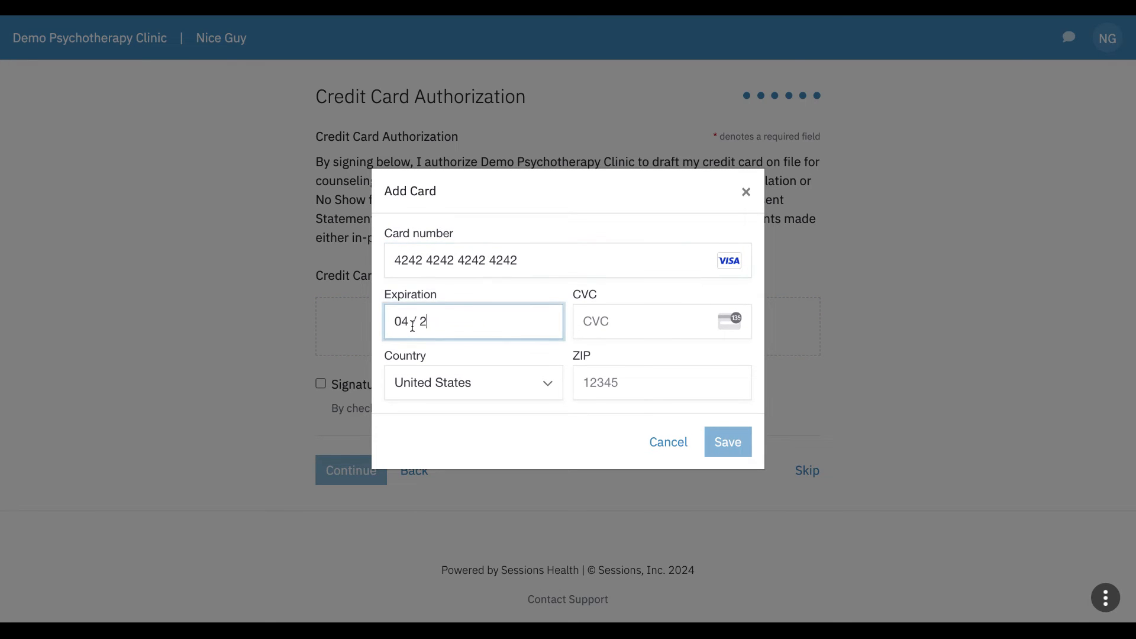
text(4)
text(23)
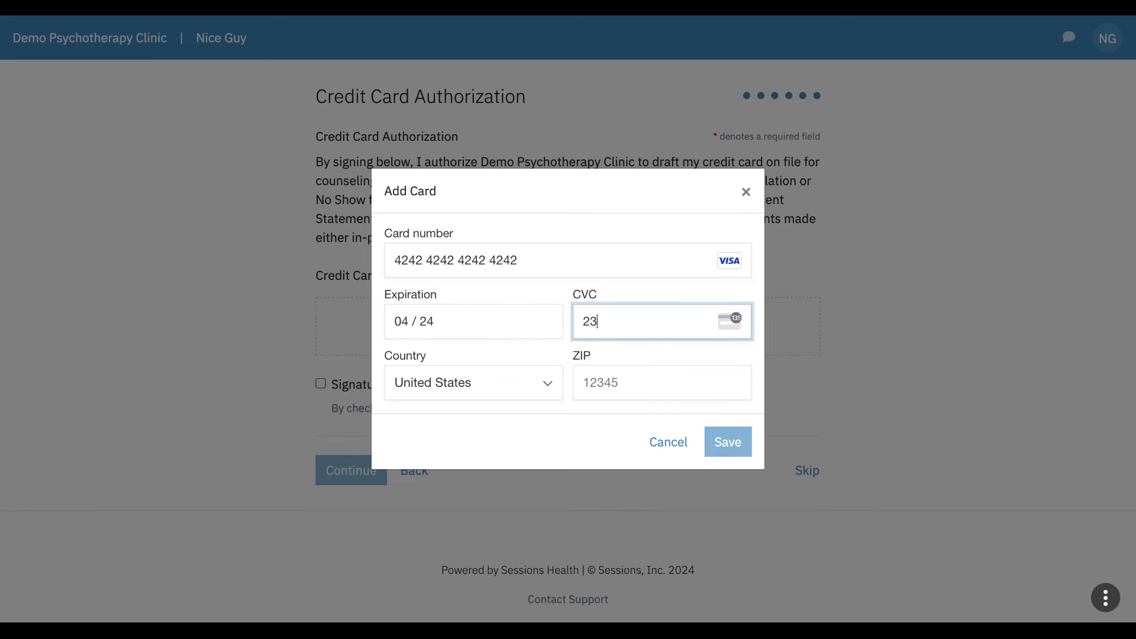
key(Tab)
key(Tab)
text(12345)
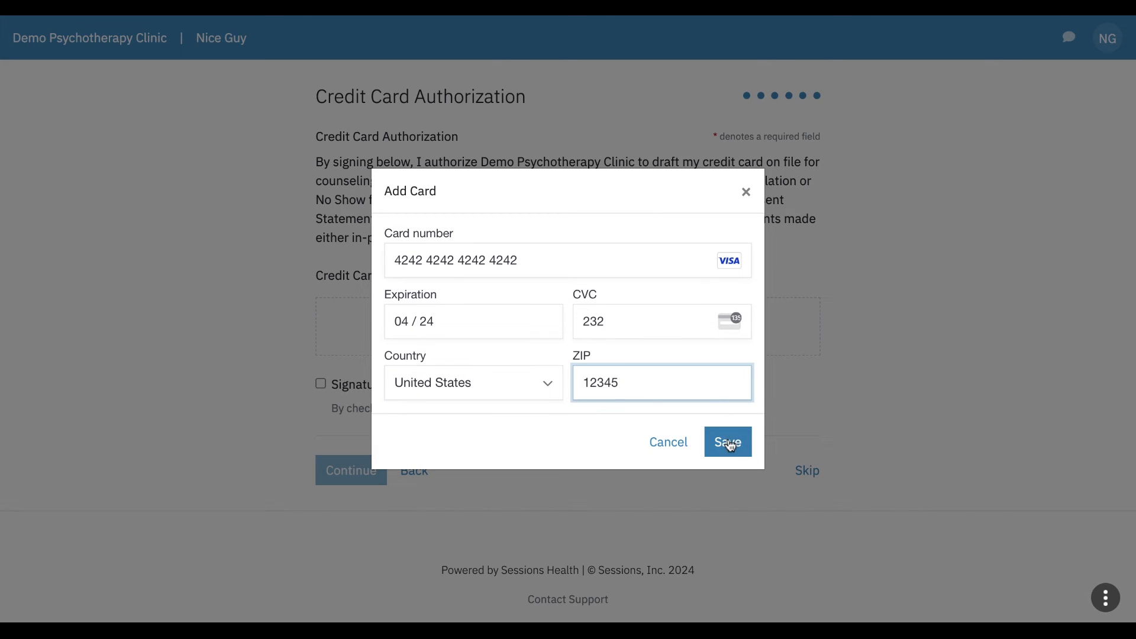
click(730, 444)
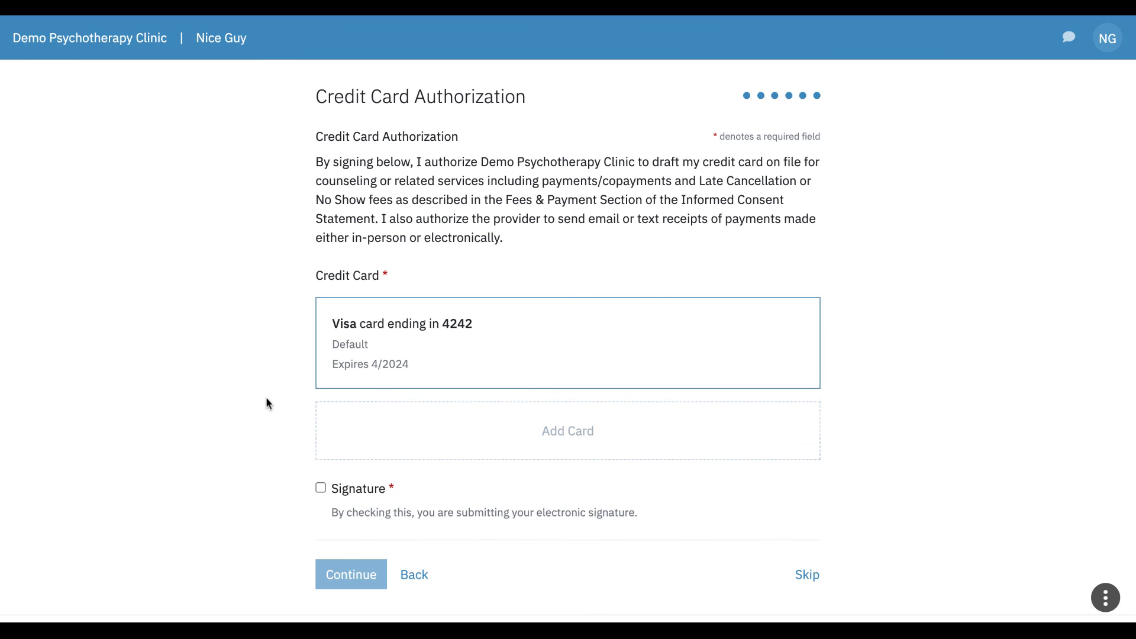
Step: Sign the credit card authorization electronically and finish onboarding
scroll(265, 396, down, 2)
click(320, 379)
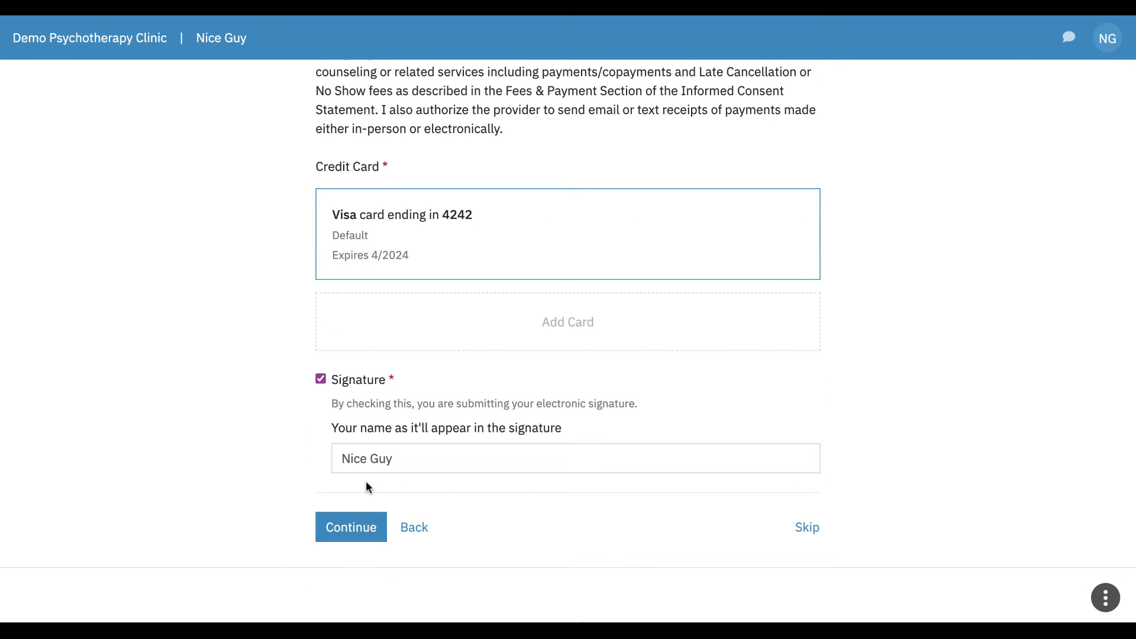
click(353, 527)
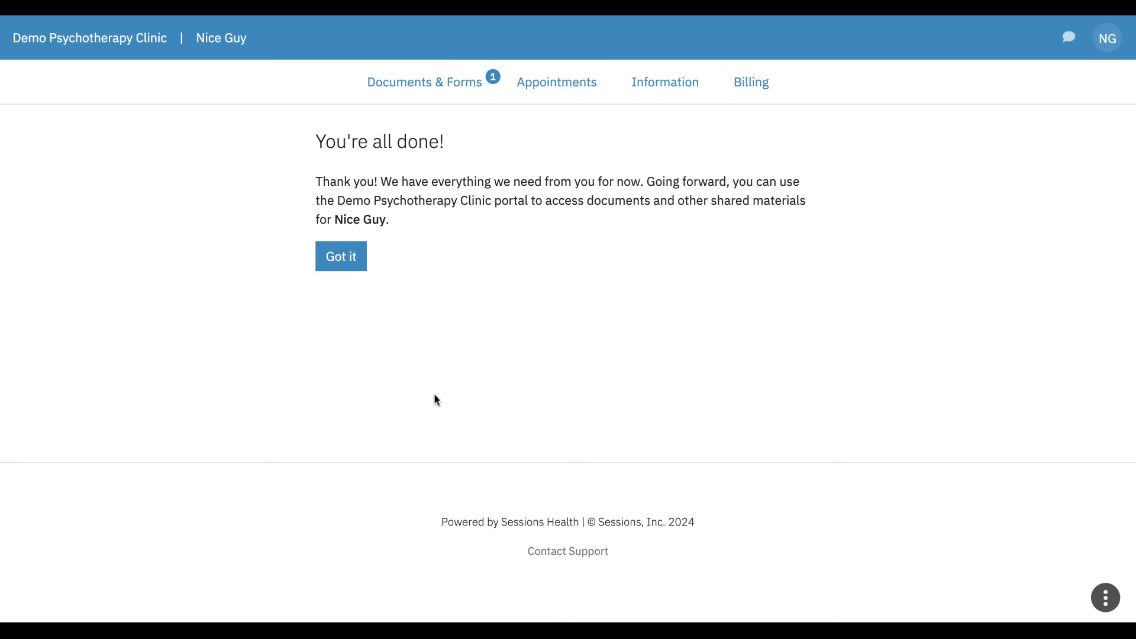
Step: Leave the completion message and browse the documents page with the signed forms and Evaluation 1.pdf
click(344, 270)
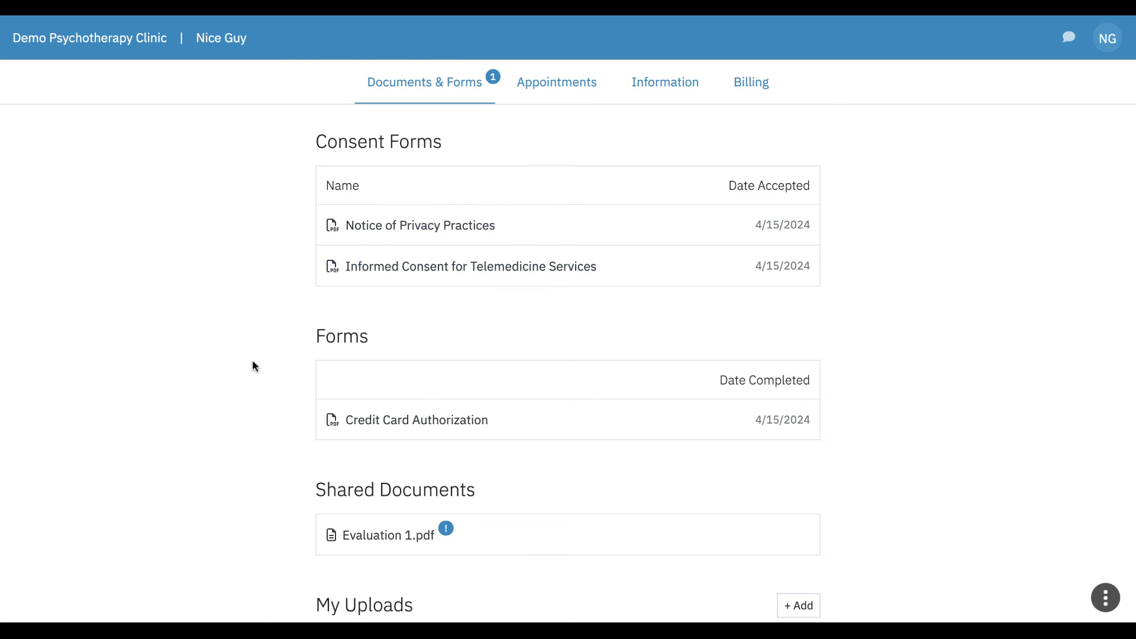
scroll(252, 366, down, 2)
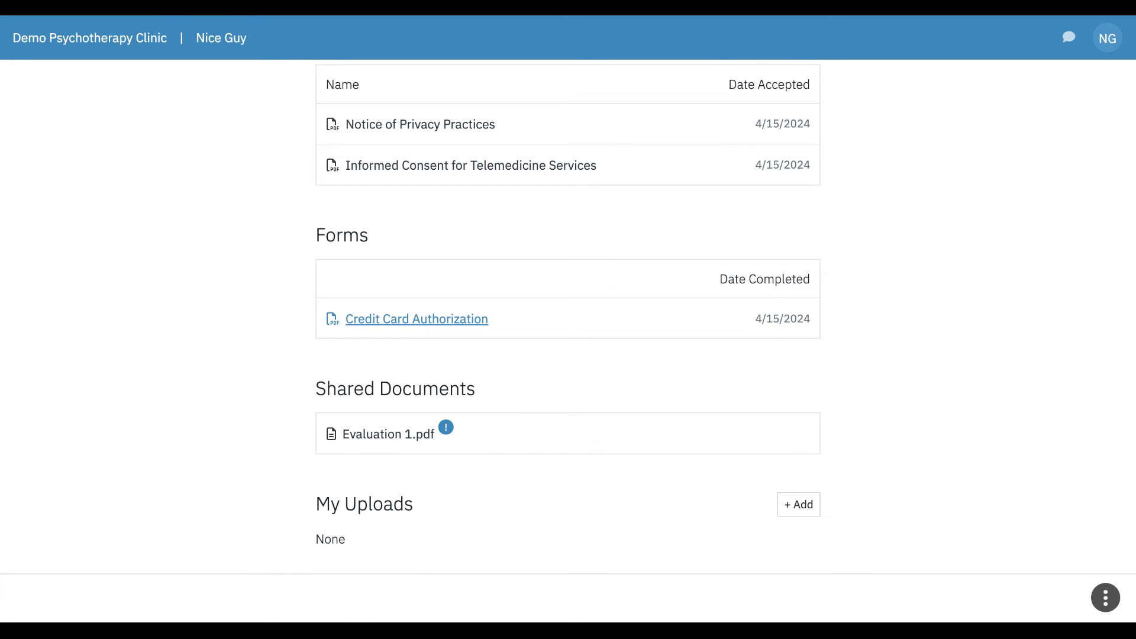
scroll(253, 388, down, 2)
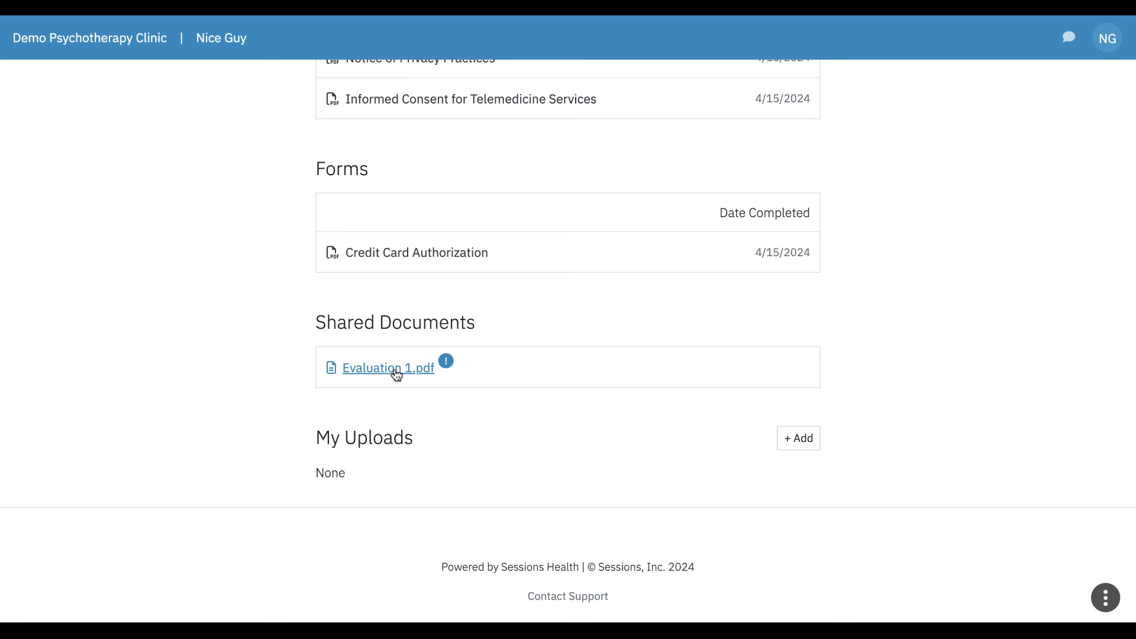
scroll(349, 301, up, 1)
scroll(349, 301, down, 2)
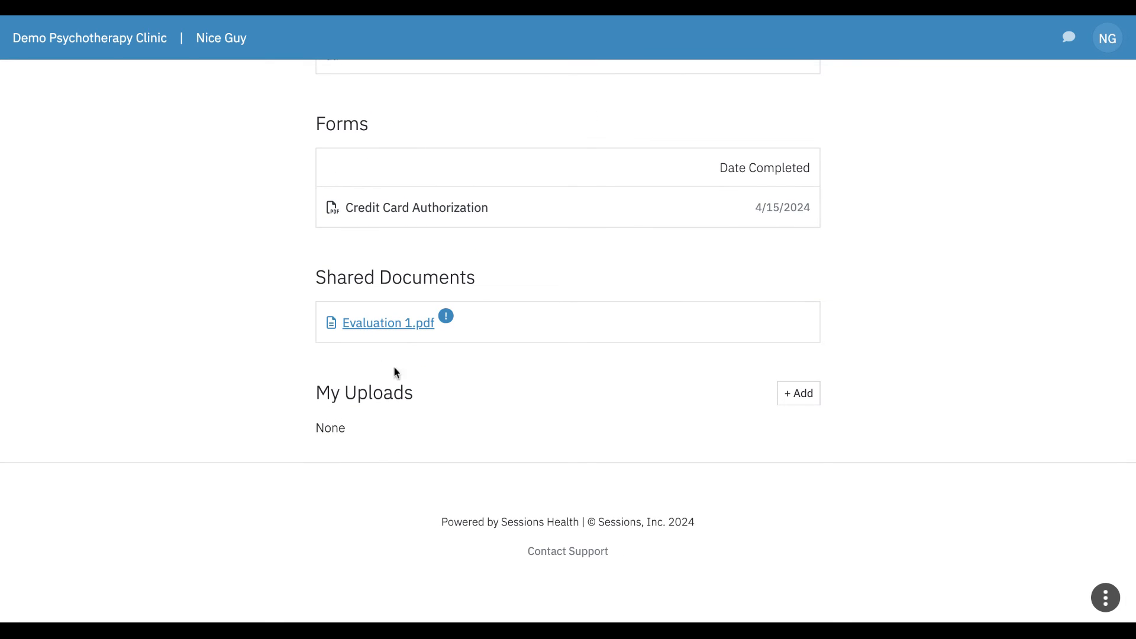
Step: Start an upload to My Uploads but cancel it without adding a file
click(798, 395)
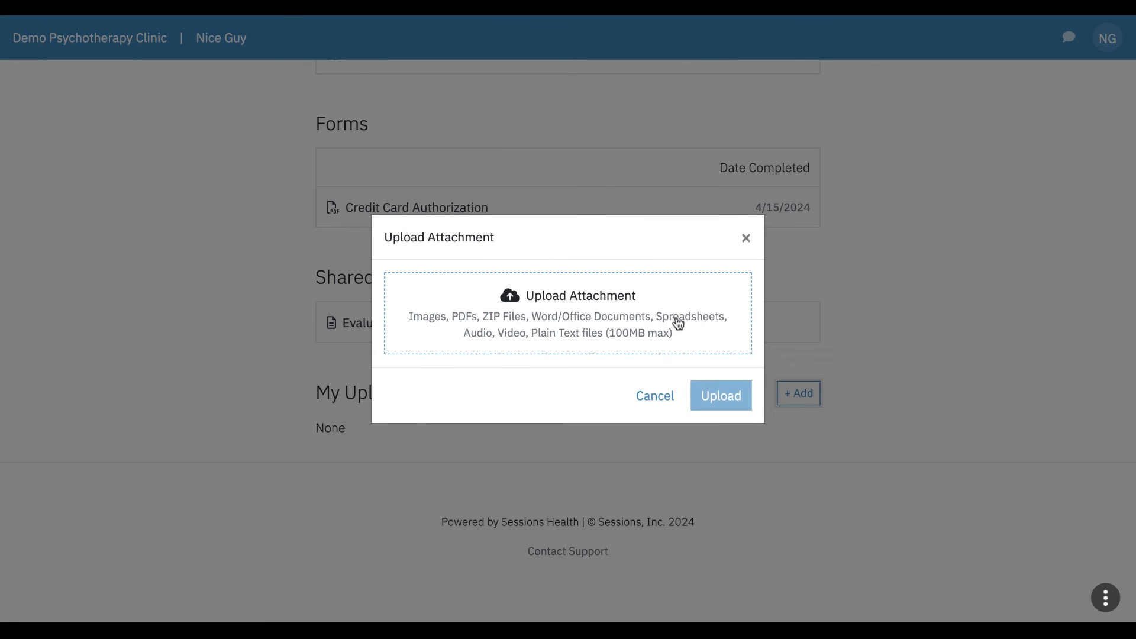
click(655, 396)
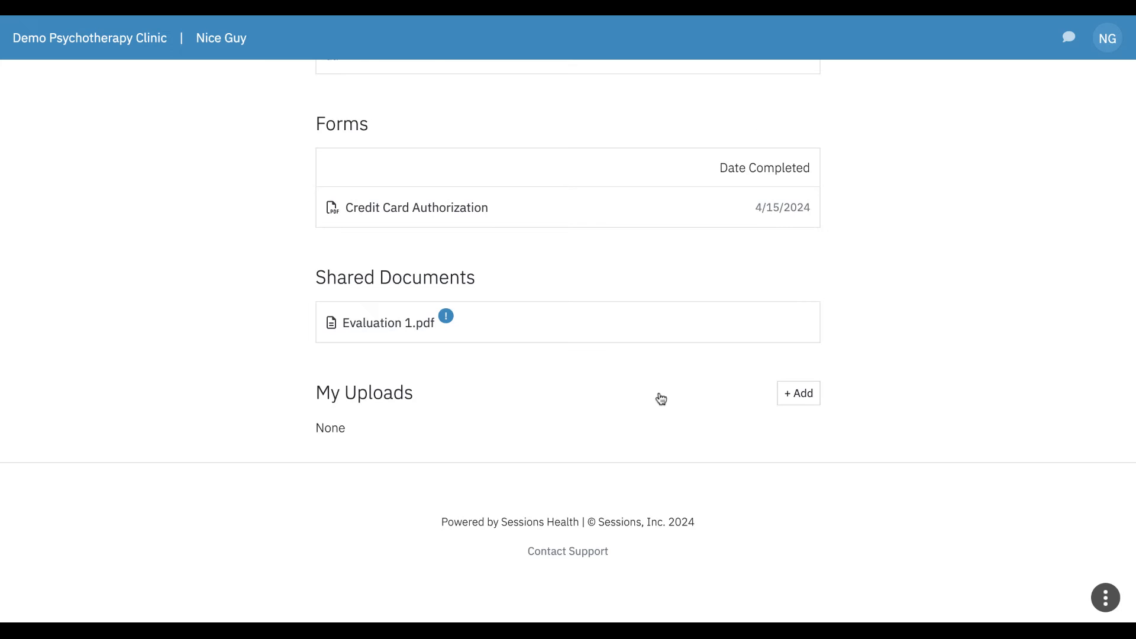
scroll(659, 398, up, 4)
Step: Start a new appointment request for a 50-min session with Careful Listener
click(570, 84)
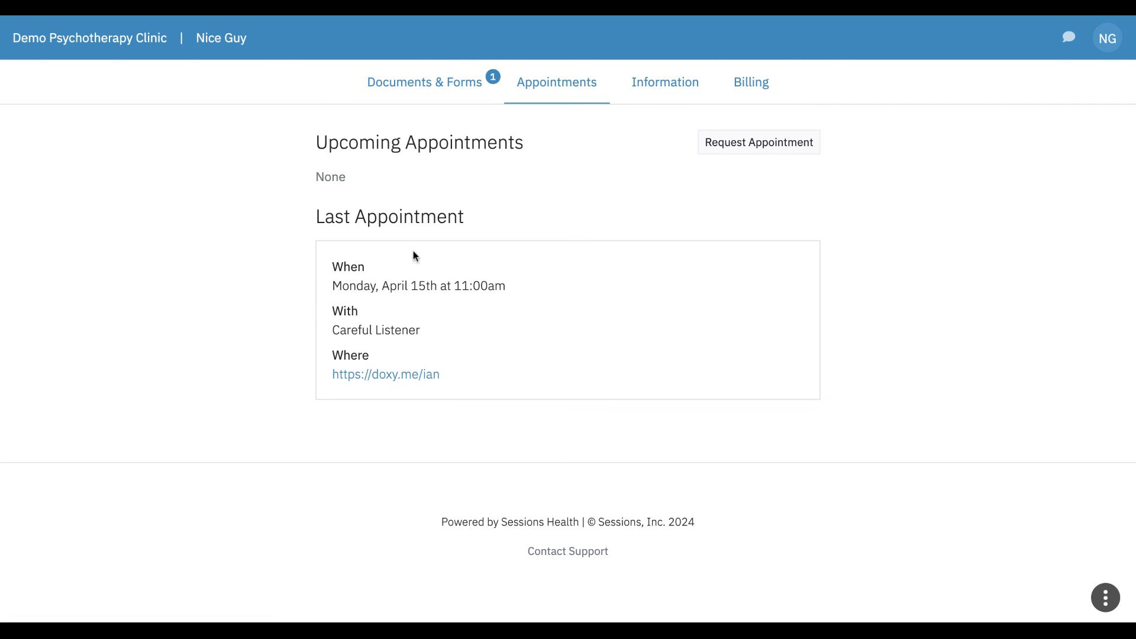
click(780, 147)
scroll(616, 218, down, 2)
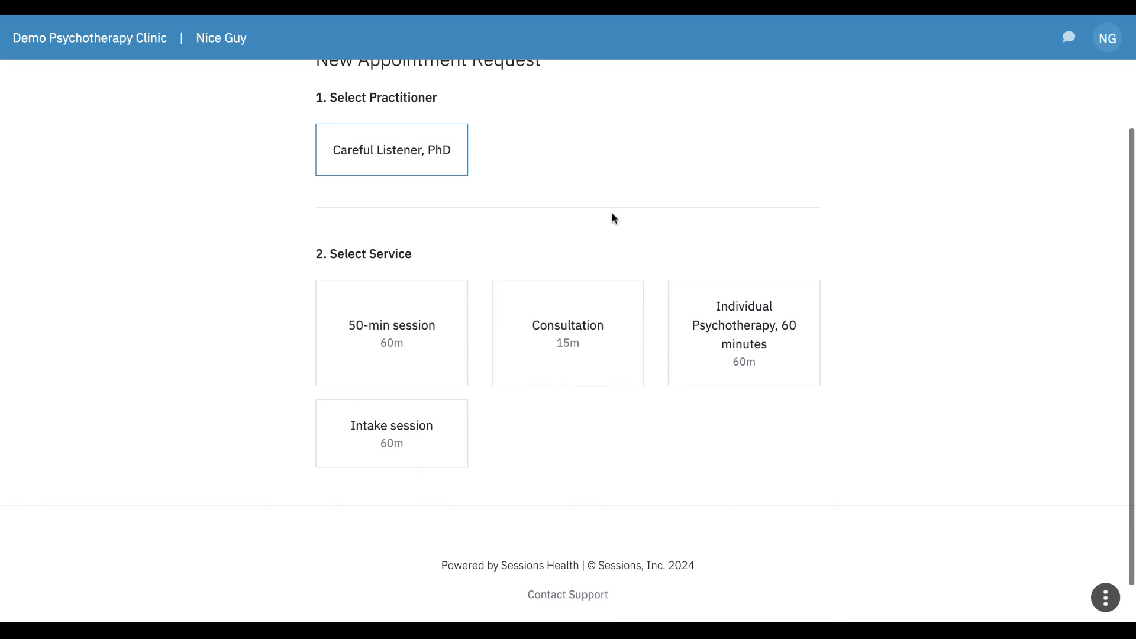
click(407, 333)
Step: Choose an in-person appointment on April 17, 2024 at 11:00am
scroll(406, 334, down, 3)
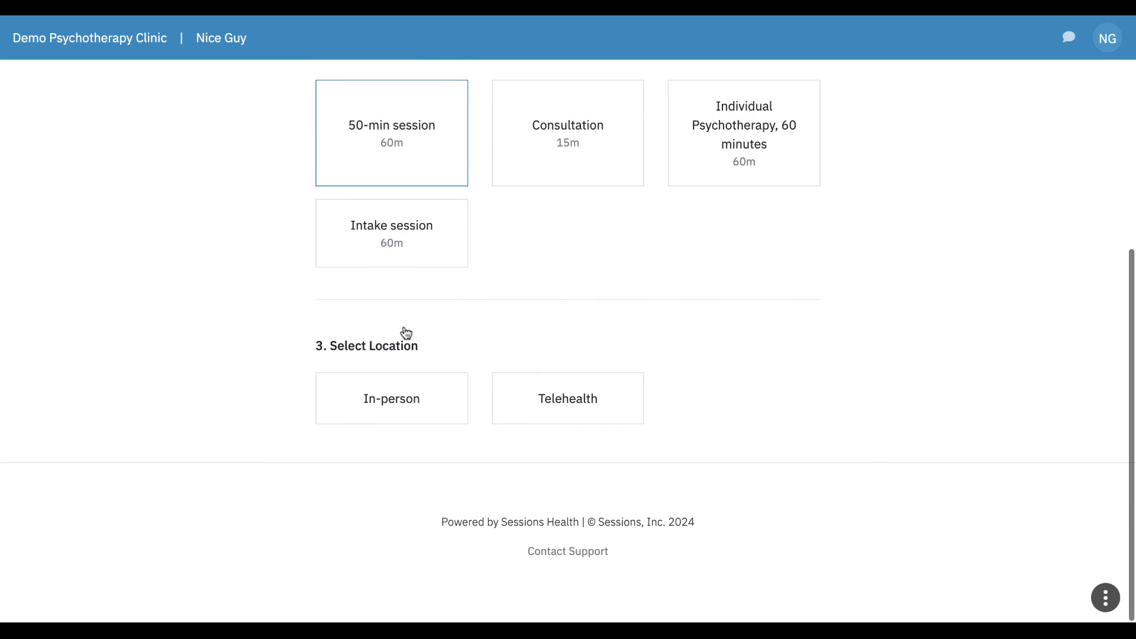
scroll(422, 261, up, 2)
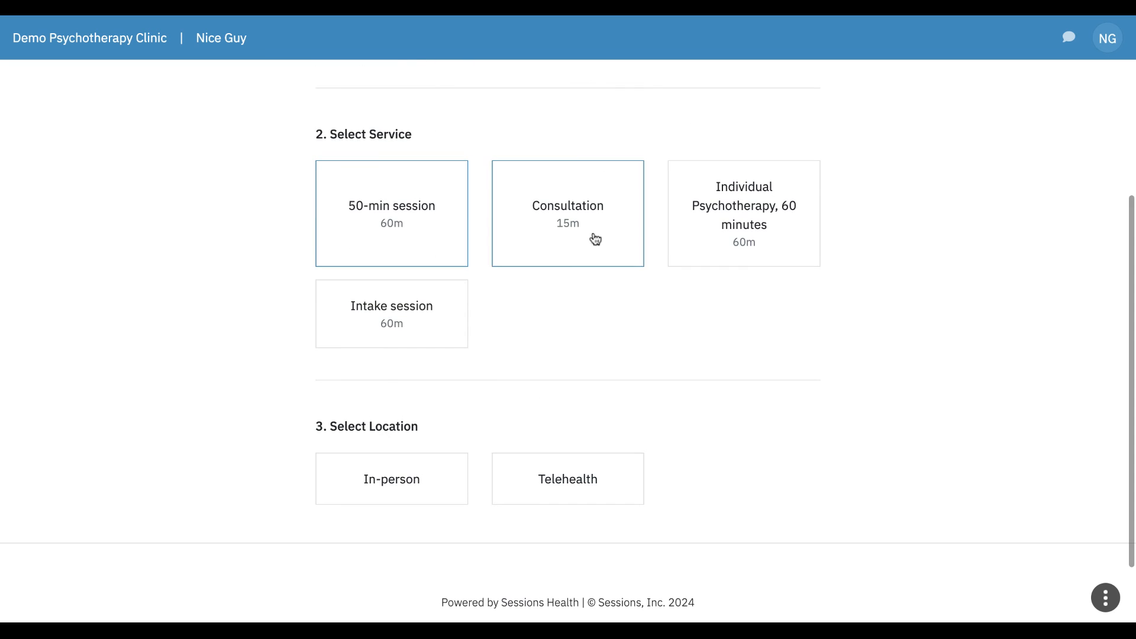
scroll(324, 335, down, 1)
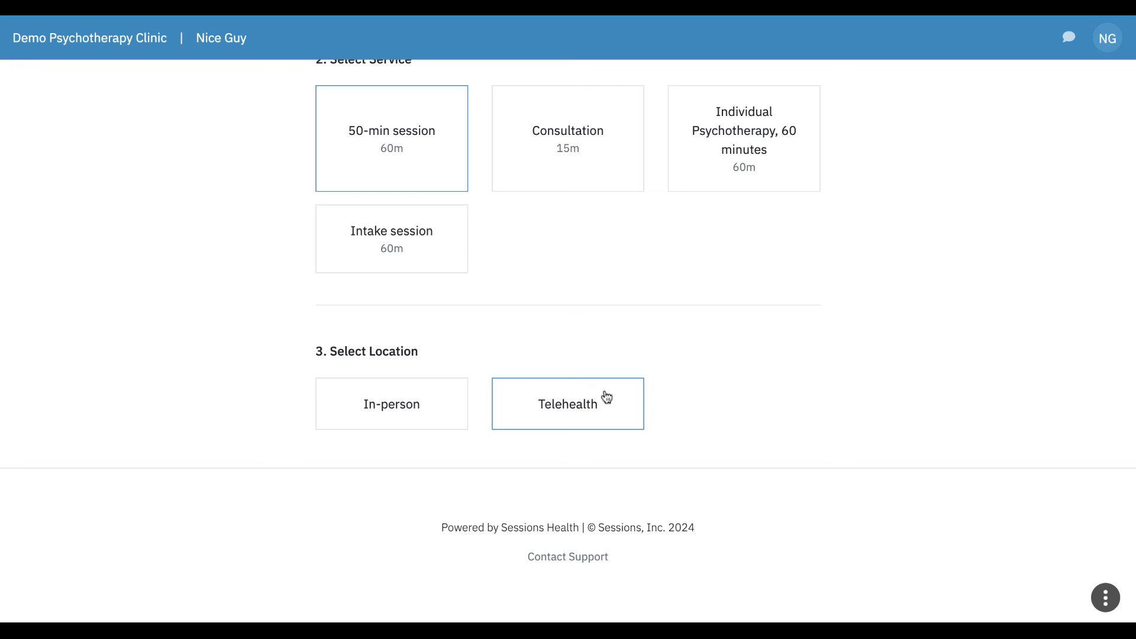
click(412, 408)
scroll(414, 415, down, 1)
scroll(415, 415, down, 5)
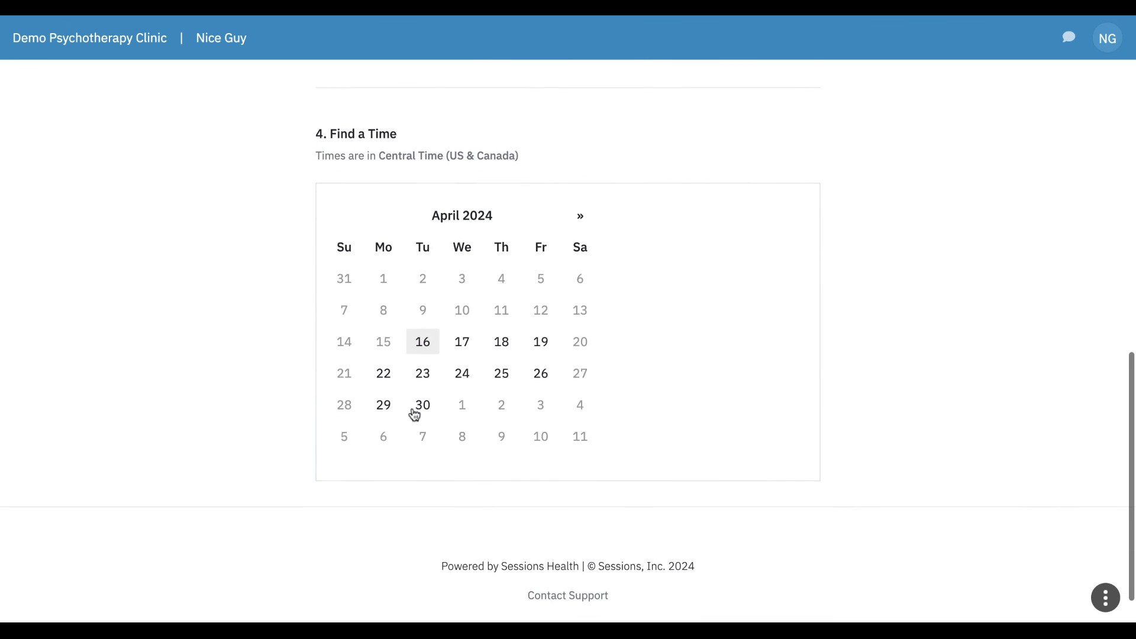
click(463, 341)
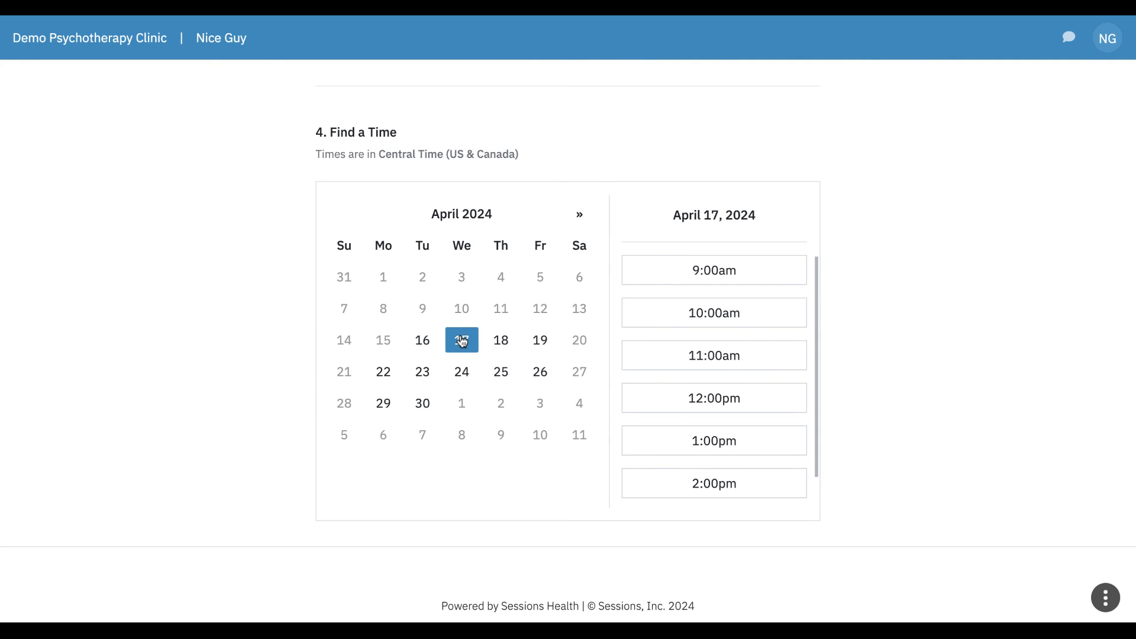
click(718, 362)
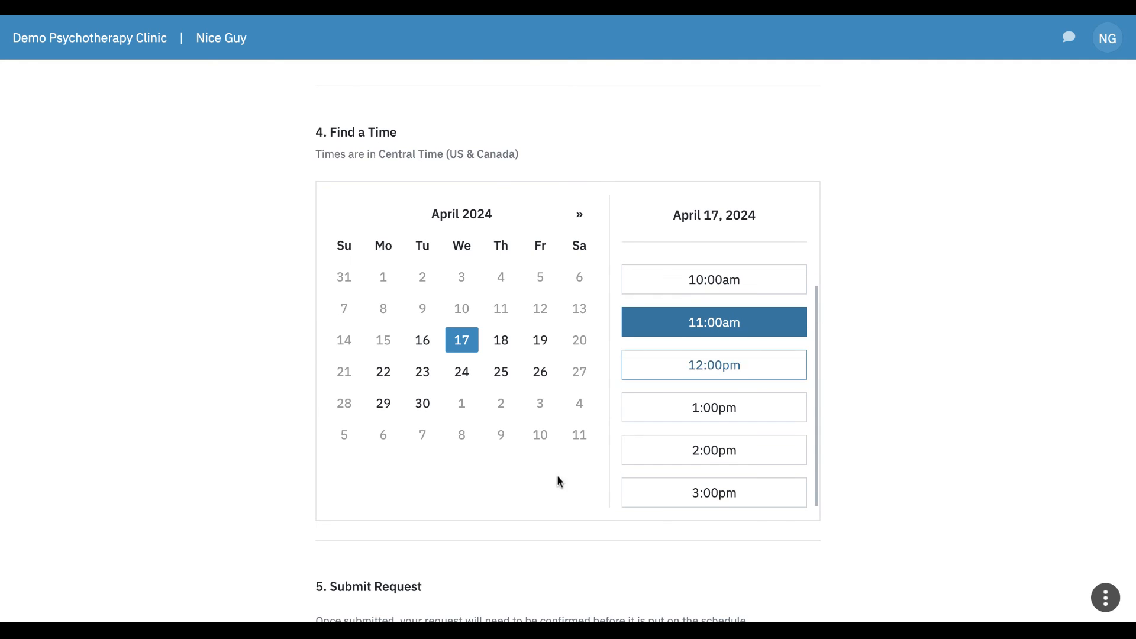
Step: Send the appointment request and return to My Appointments
scroll(531, 509, down, 8)
click(362, 386)
click(376, 470)
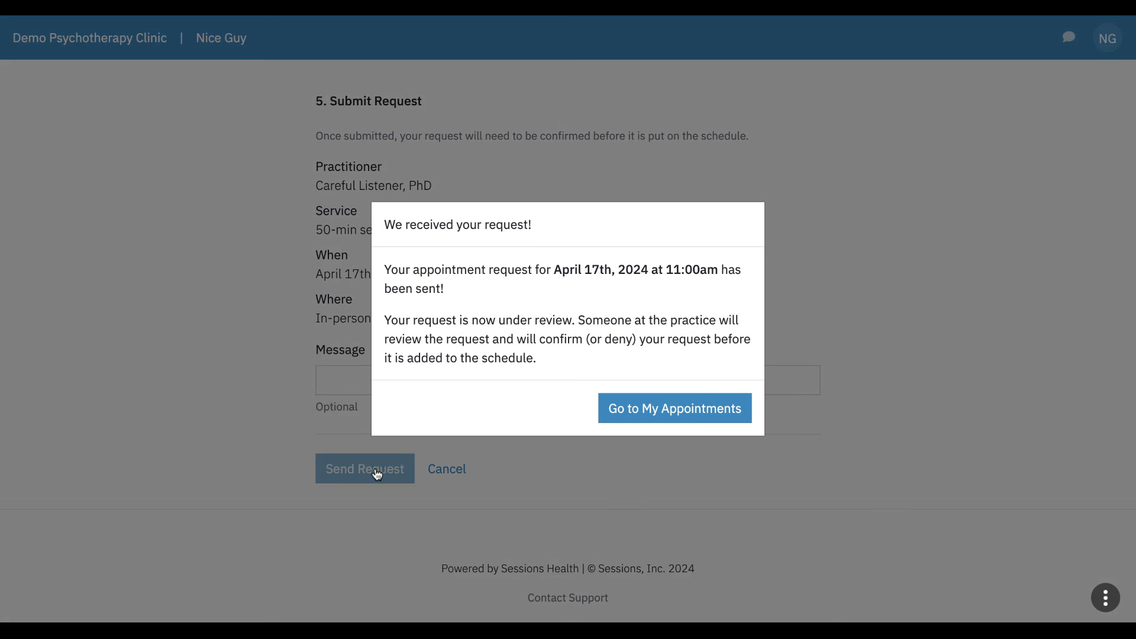
click(702, 405)
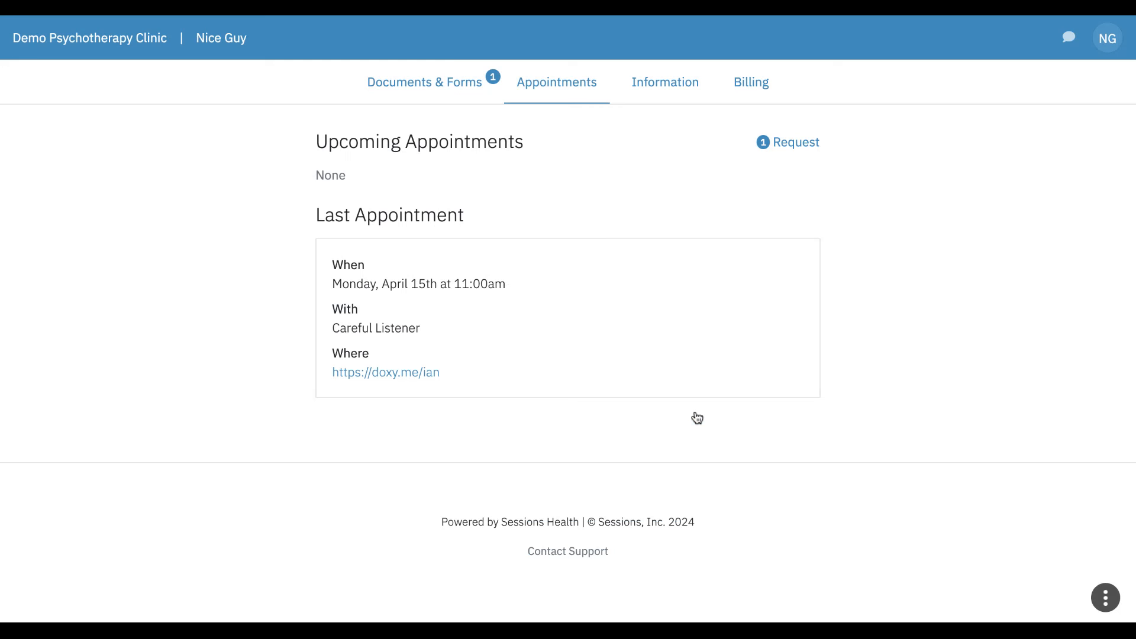
Step: View the pending request, then review the Information tab, cancelling the Name edit unchanged
click(787, 144)
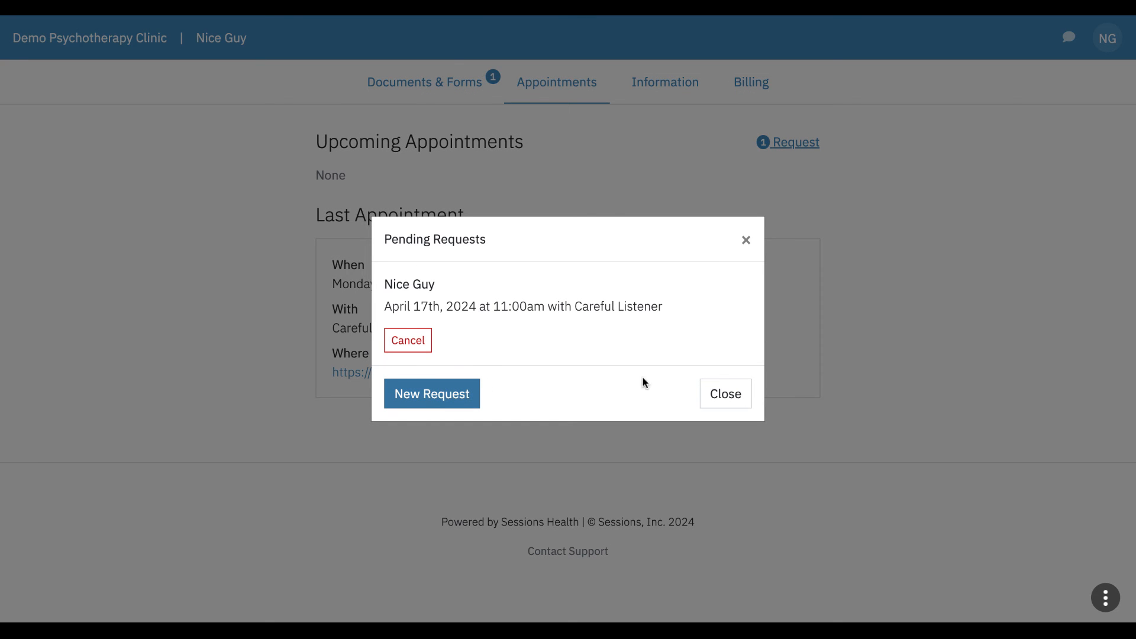
click(724, 393)
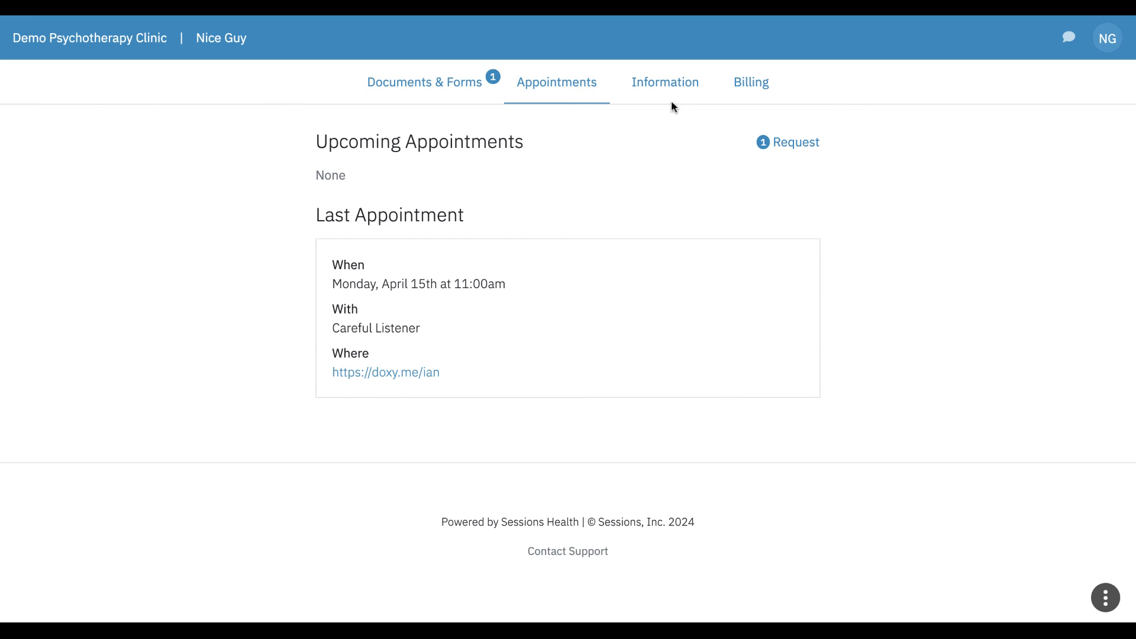
click(680, 86)
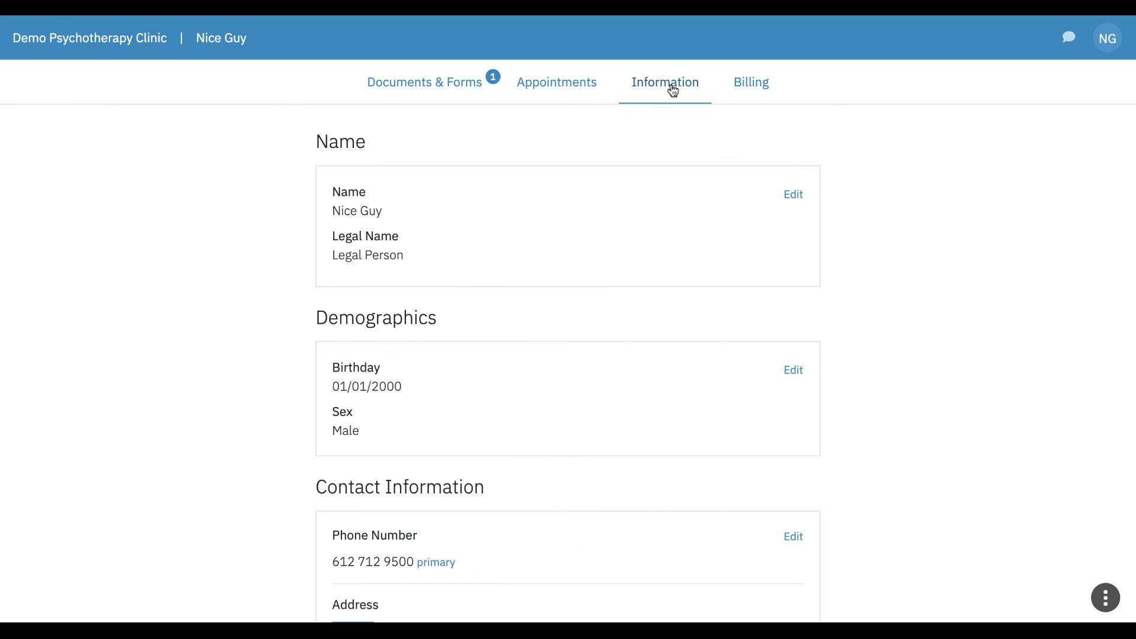
click(793, 198)
scroll(556, 380, down, 2)
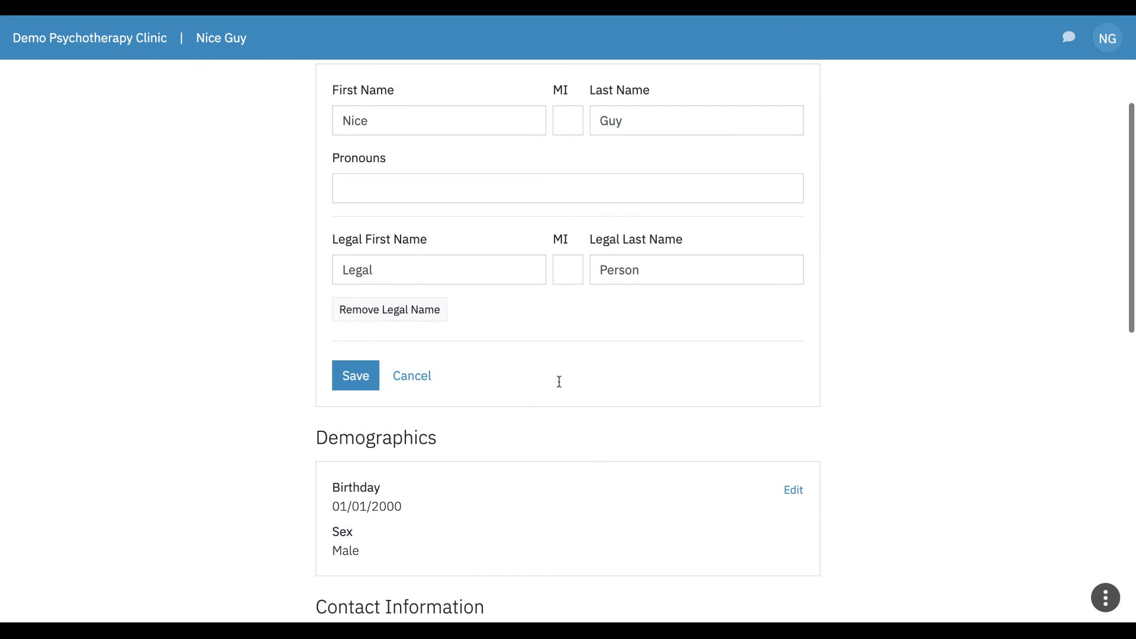
click(419, 380)
scroll(734, 396, down, 7)
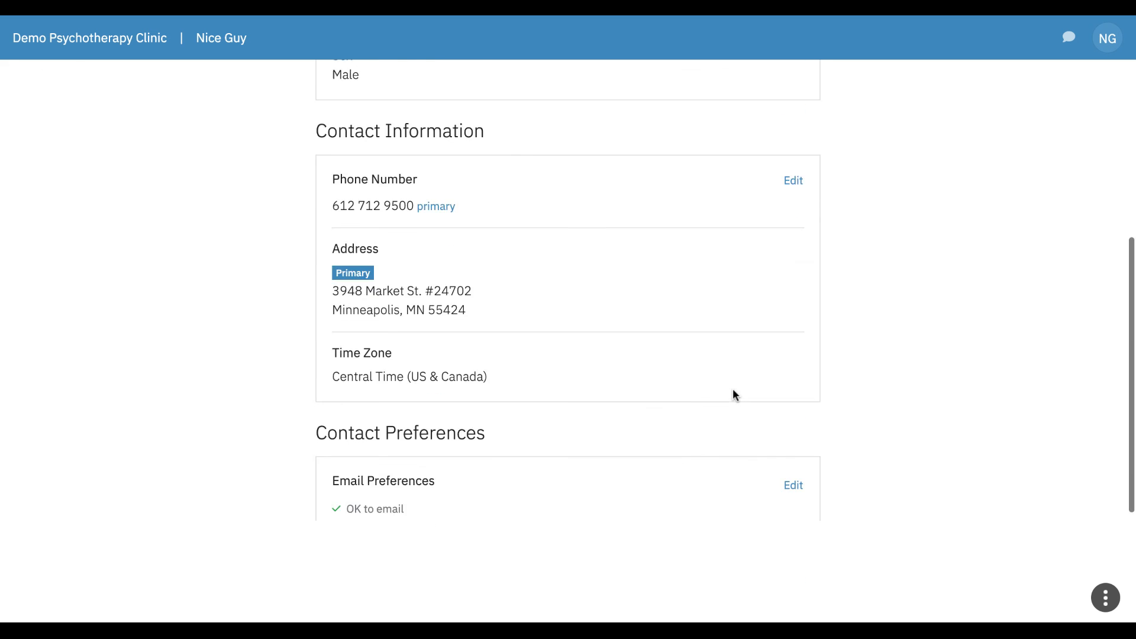
scroll(734, 395, up, 8)
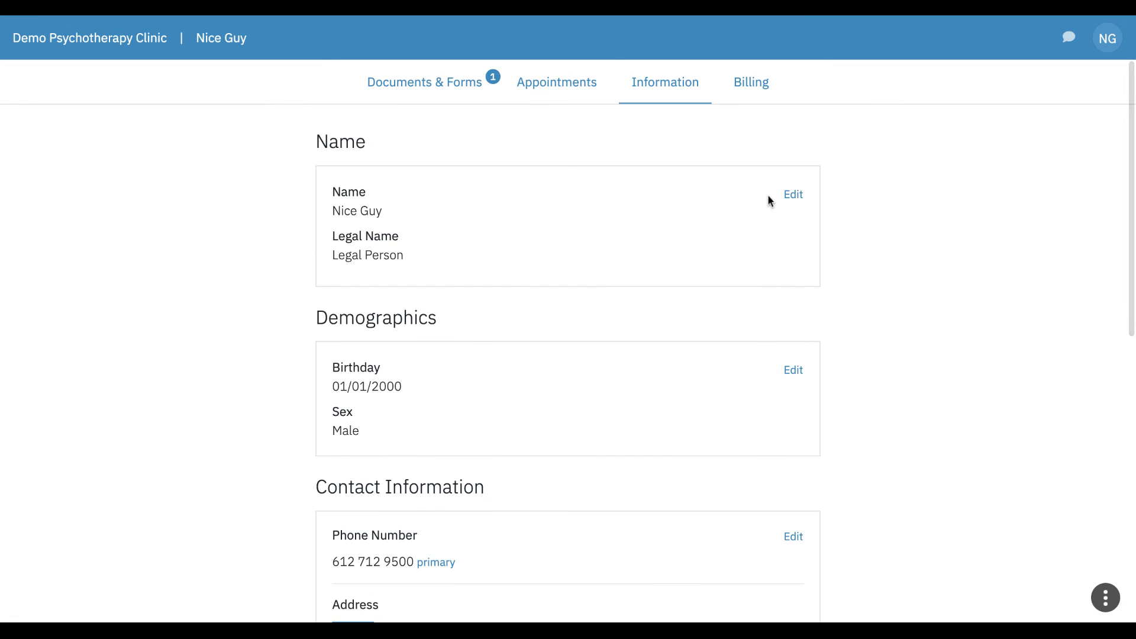
Step: Pay the $20 current balance with the default Visa card on the Billing page
click(751, 88)
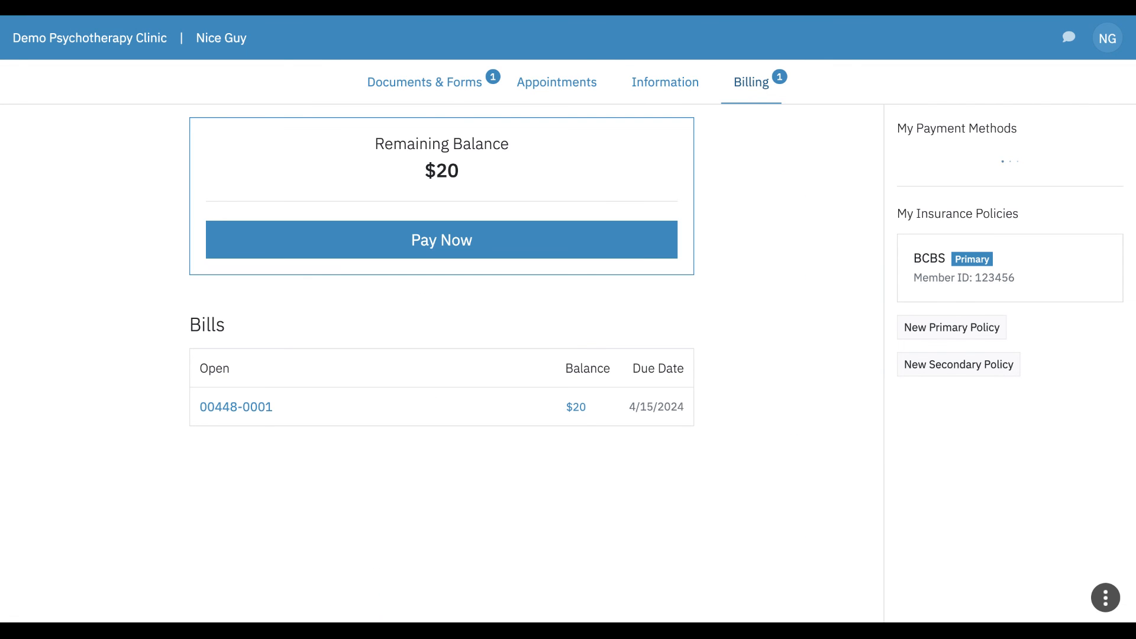
click(457, 247)
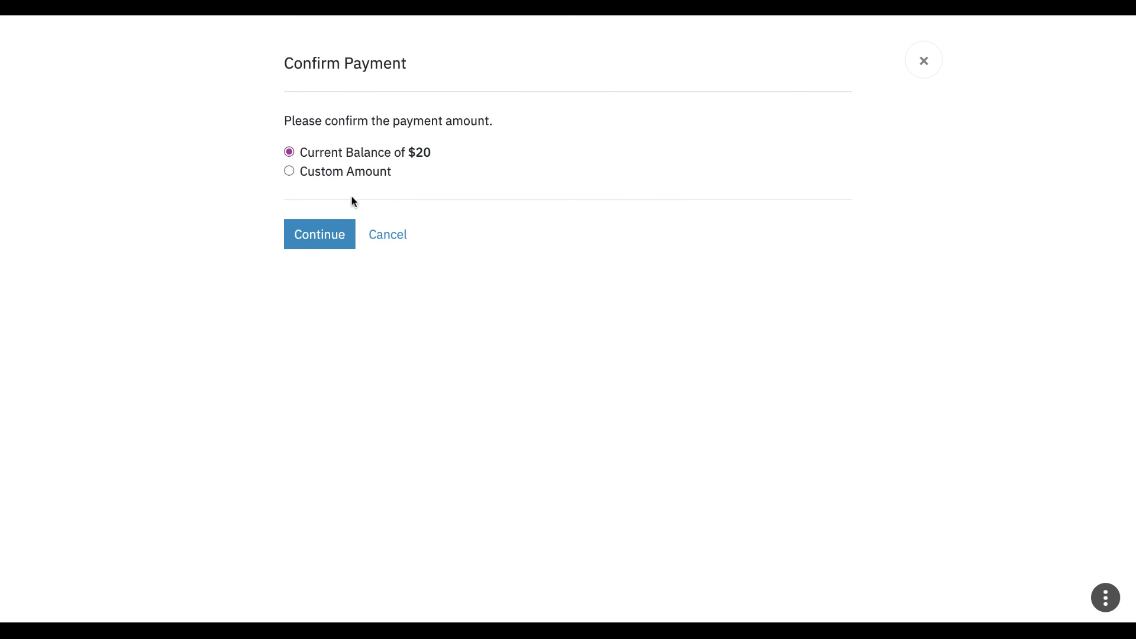
click(330, 237)
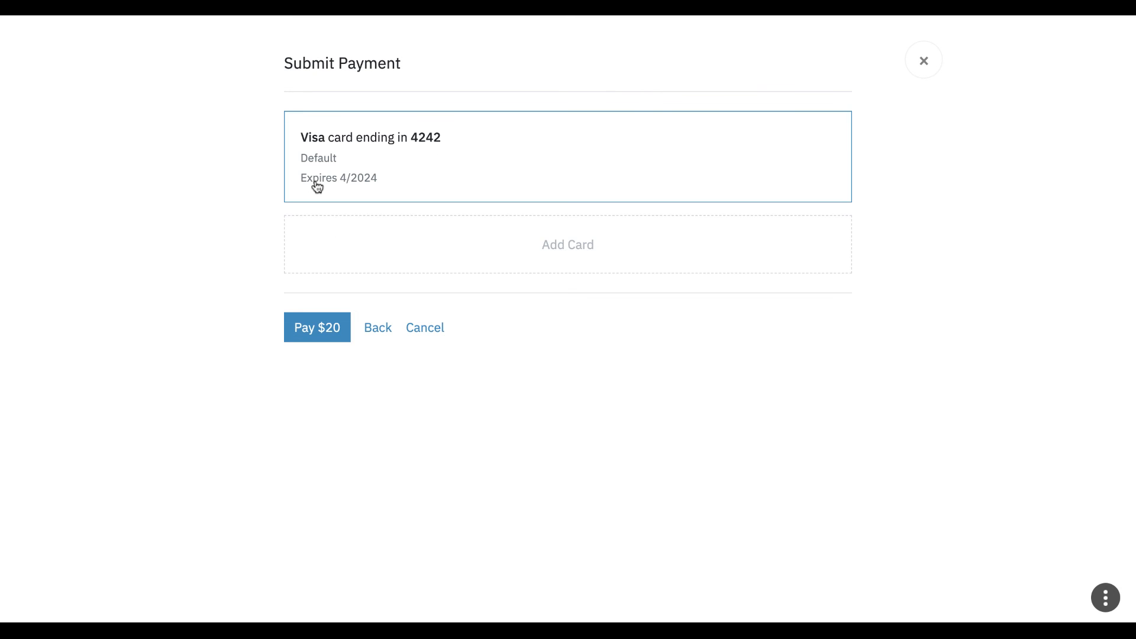
click(319, 328)
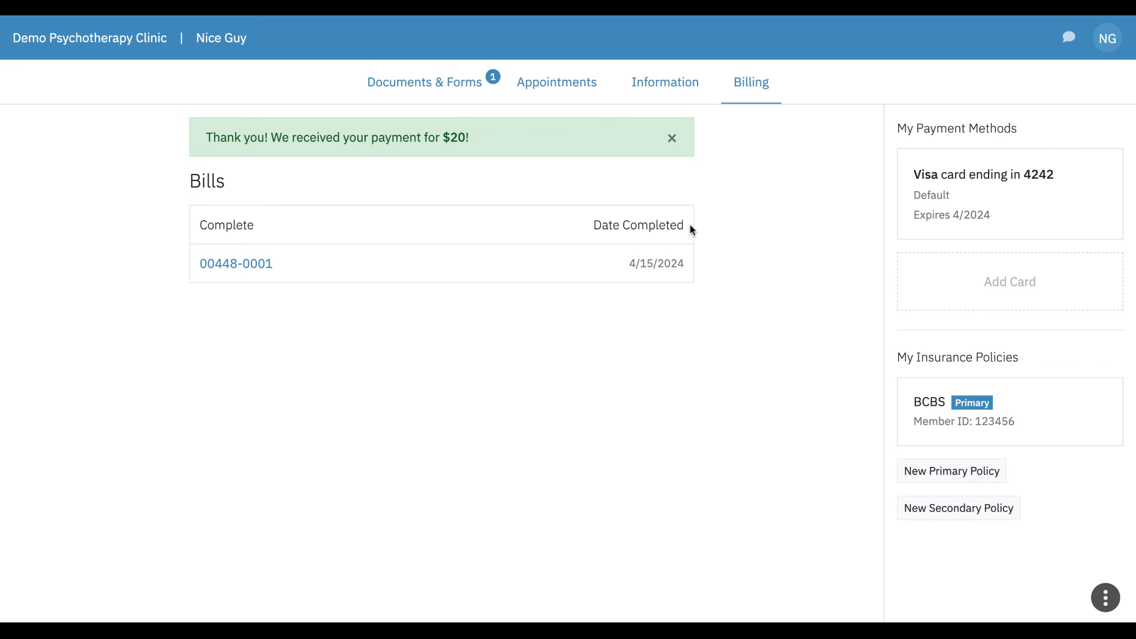
scroll(807, 217, down, 1)
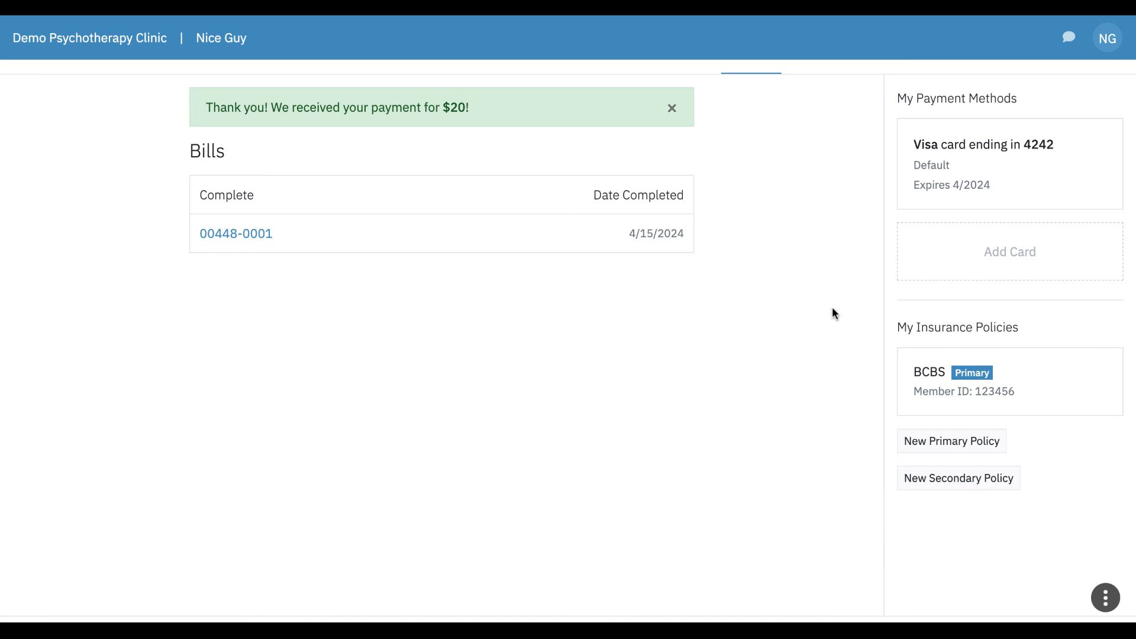
scroll(833, 309, down, 1)
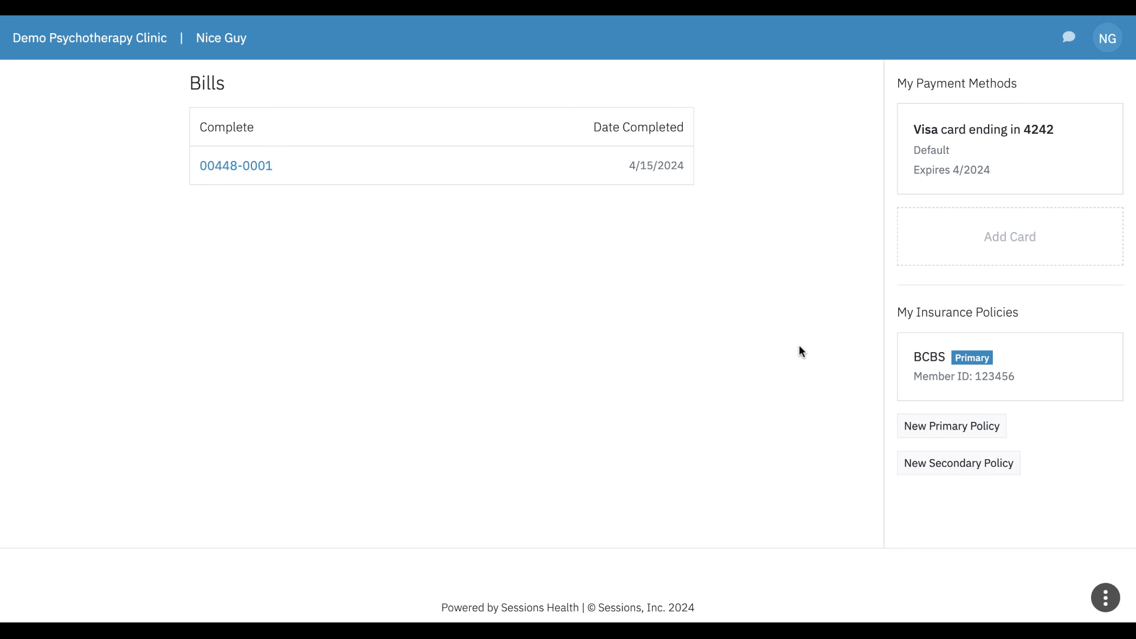
scroll(799, 351, down, 2)
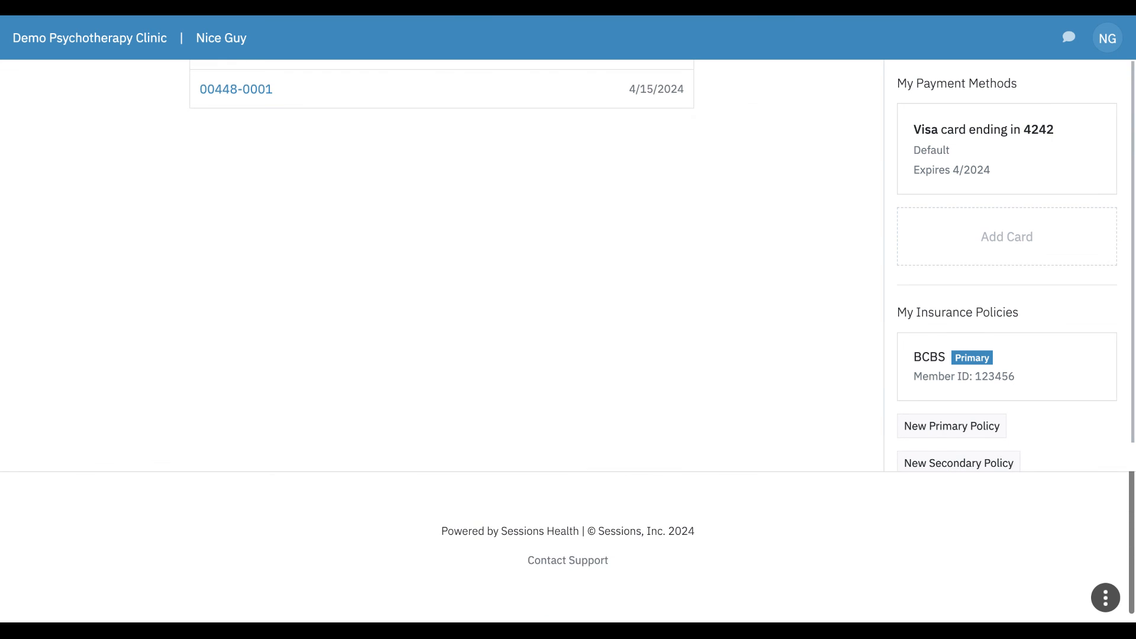